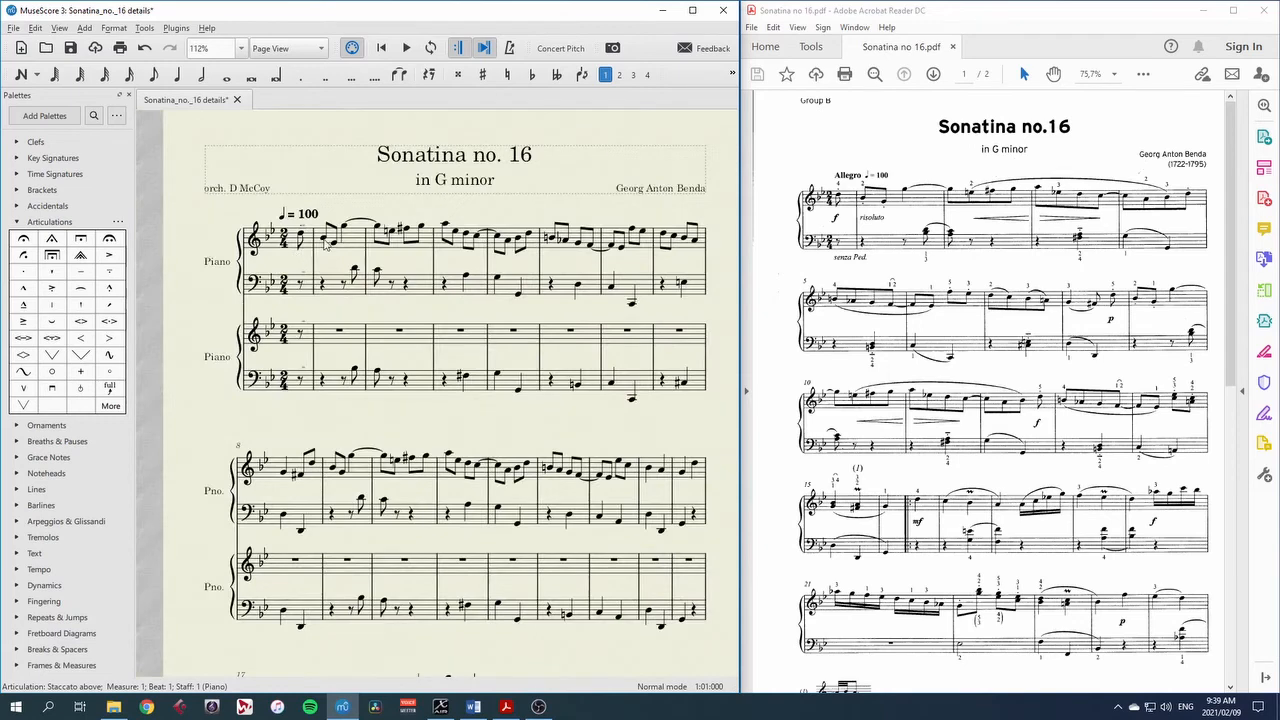
Step: Add a staccato articulation to the B-flat and G eighth notes at the start of measure 2 in the top staff
click(323, 239)
click(20, 273)
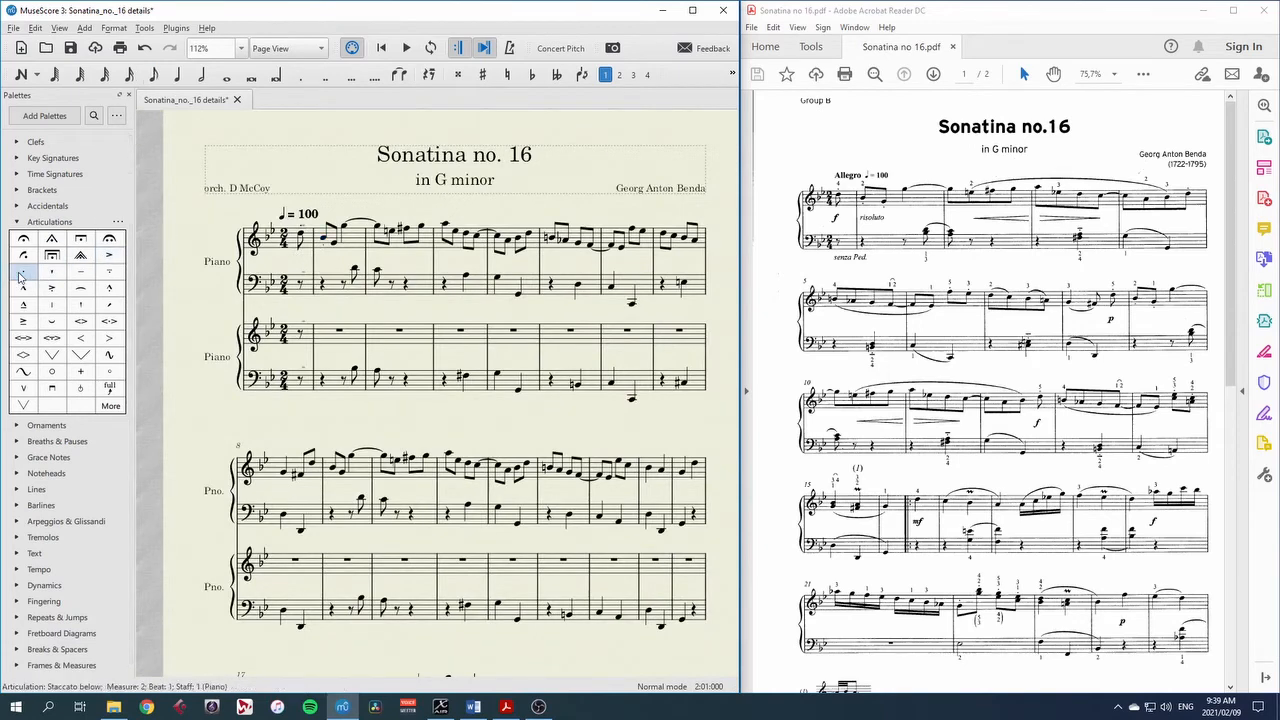
click(333, 245)
click(22, 273)
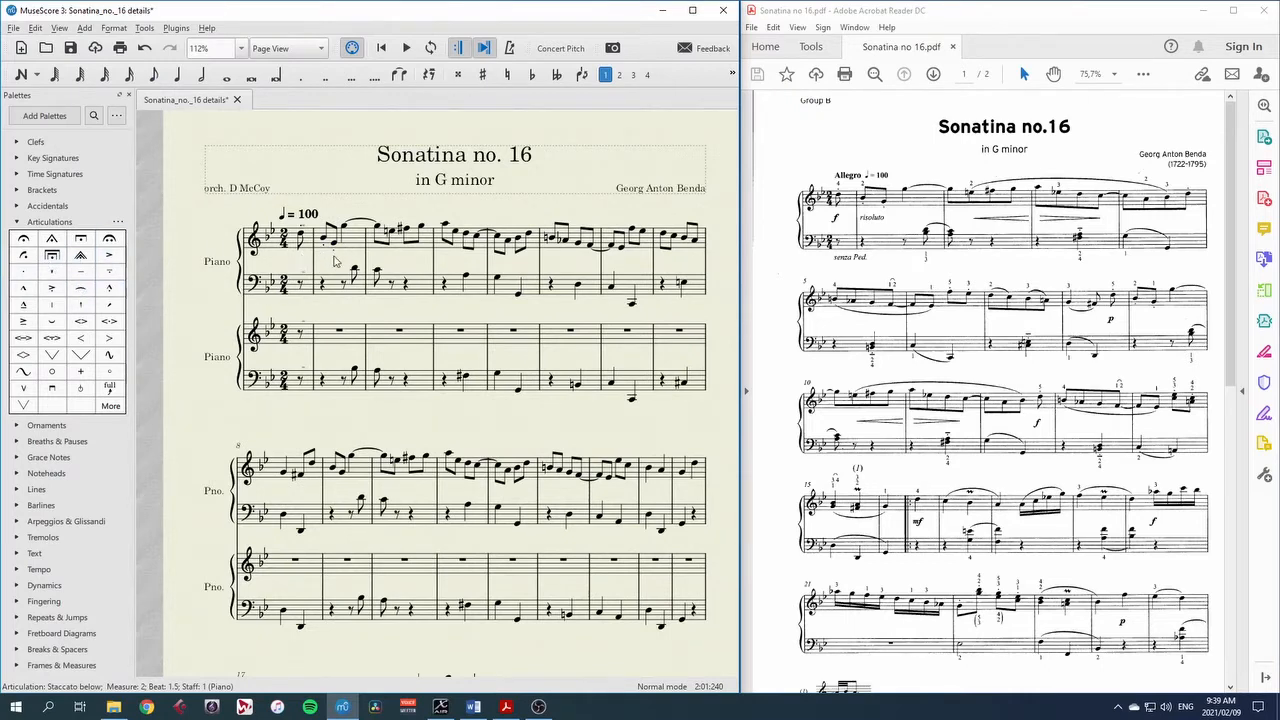
Step: Add staccato one note at a time to the first three eighth notes of the top staff, starting from measure 1
key(ctrl+Home)
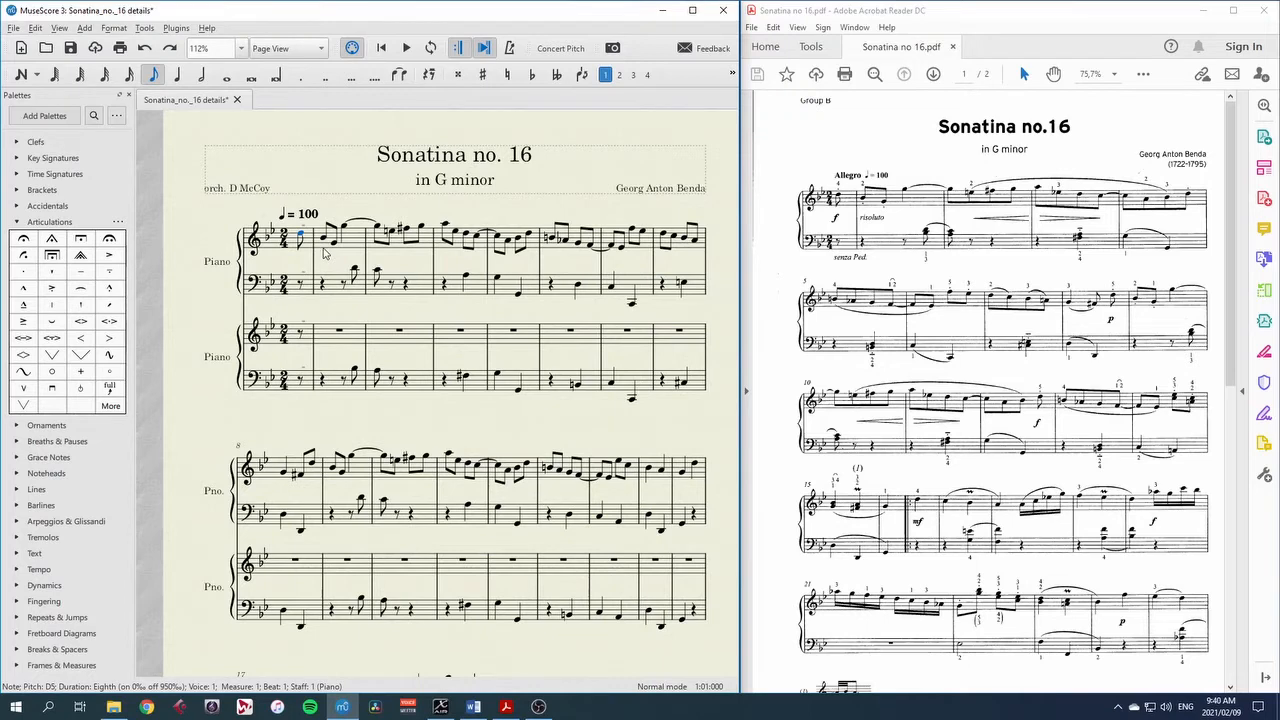
key(shift+s)
key(Right)
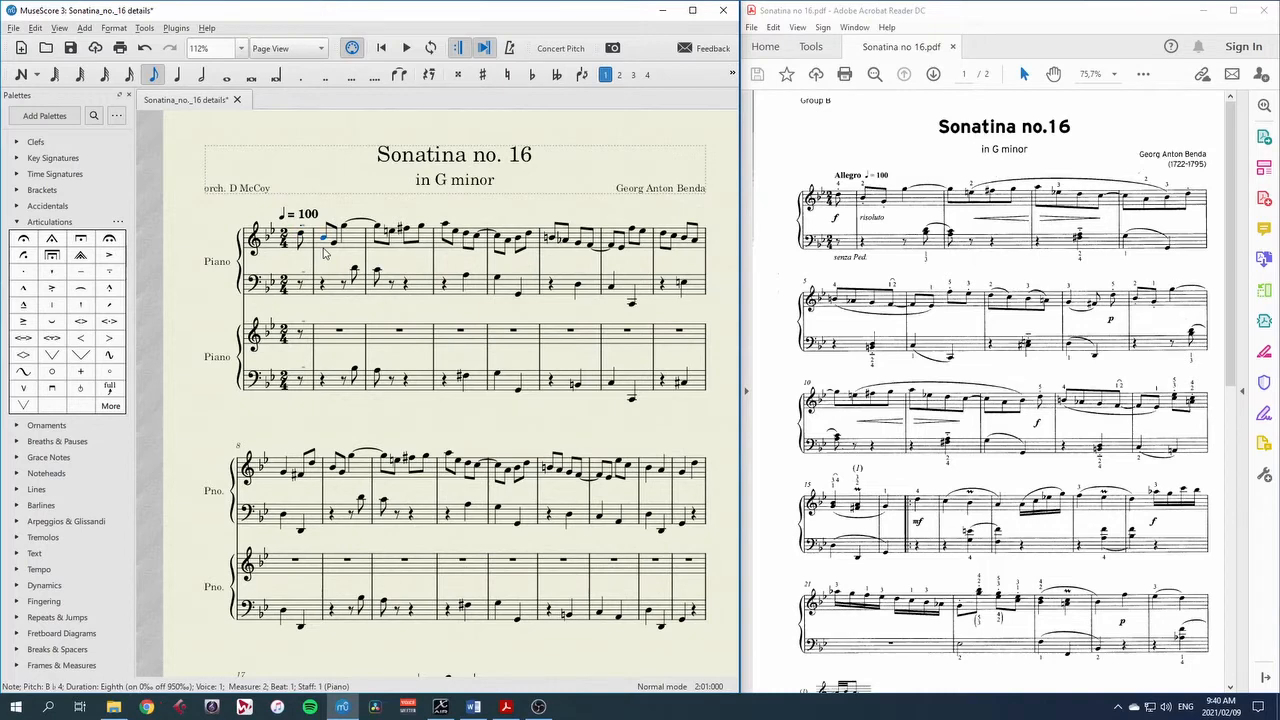
key(Right)
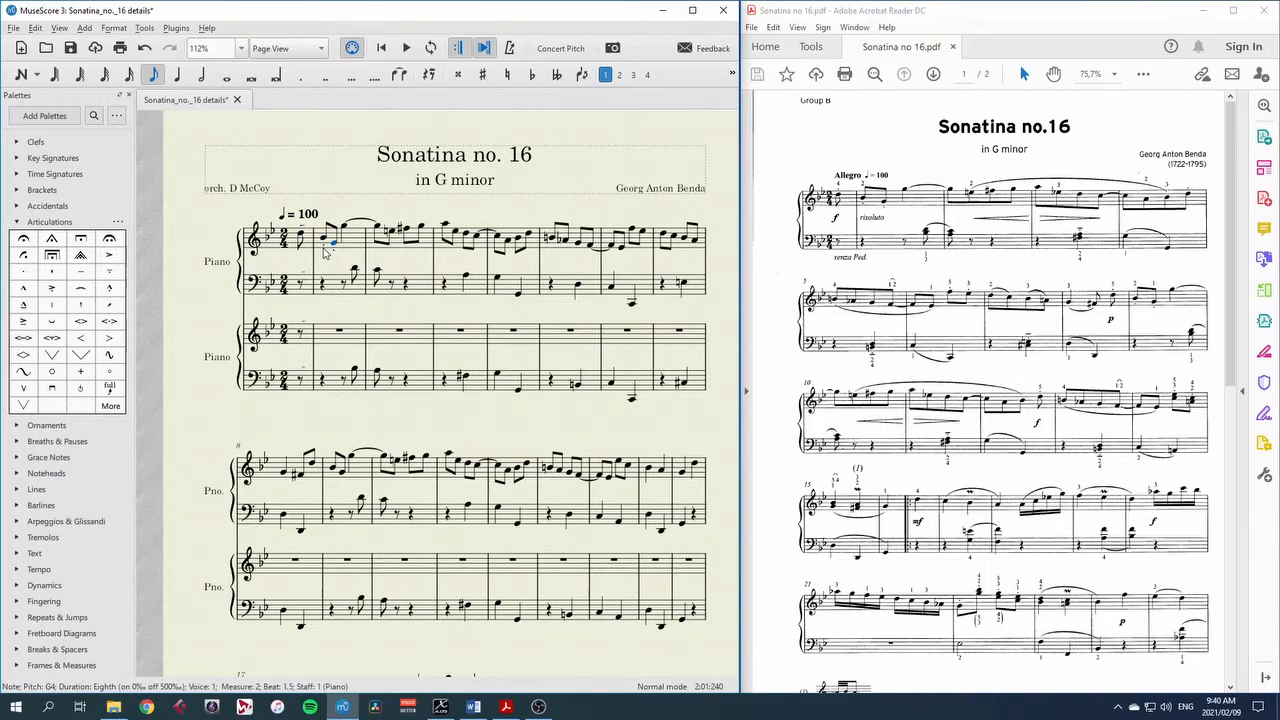
key(Left)
key(Left)
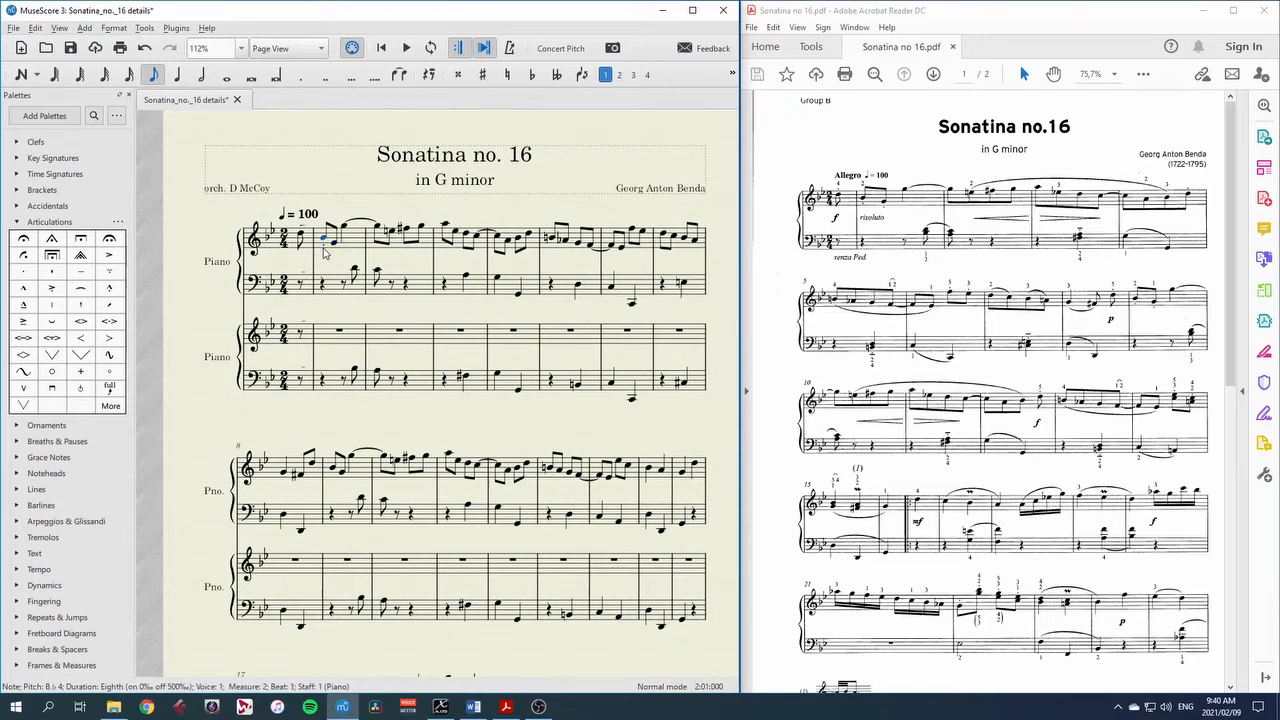
key(Escape)
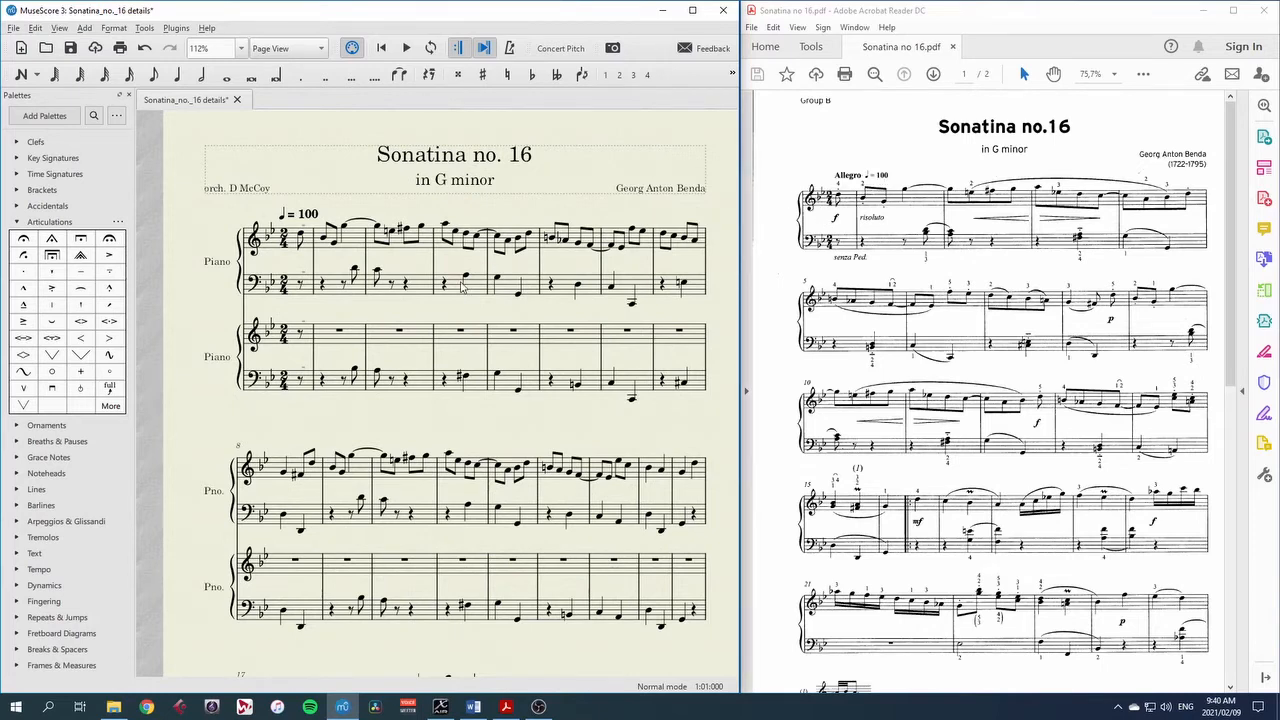
Step: Select the first three top-staff notes as one range and apply staccato to them together
click(302, 237)
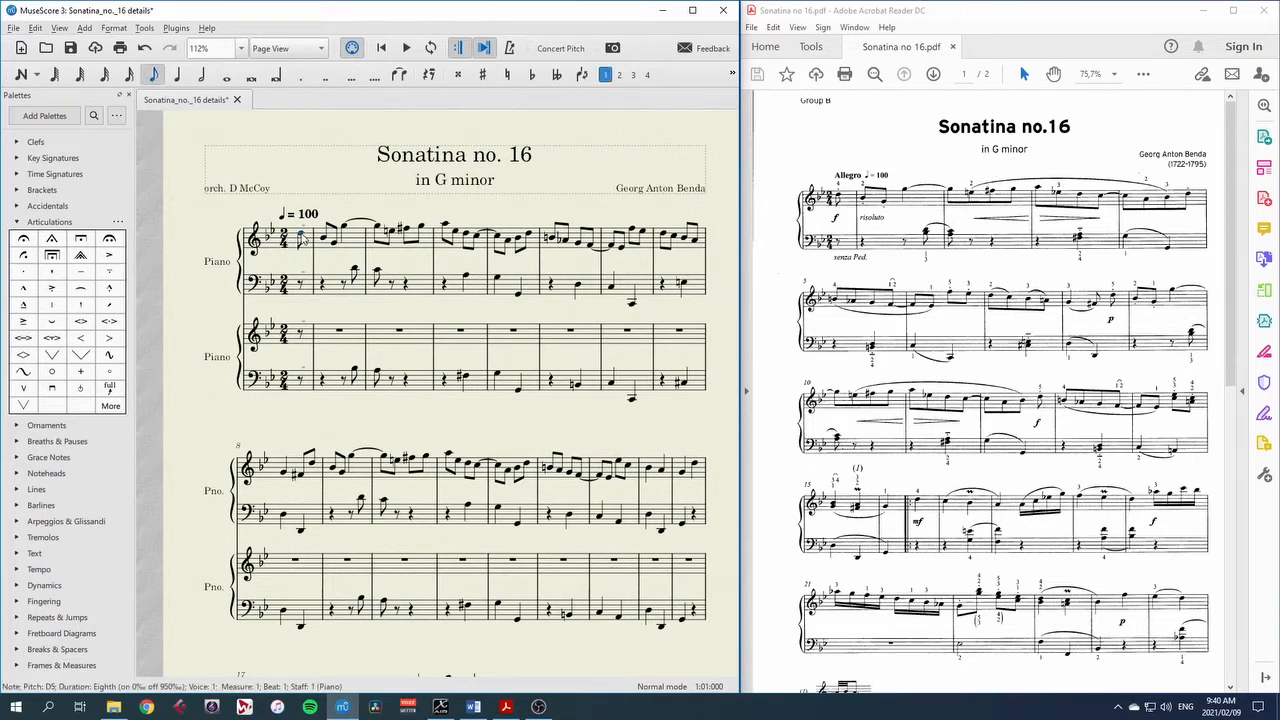
shift+click(336, 249)
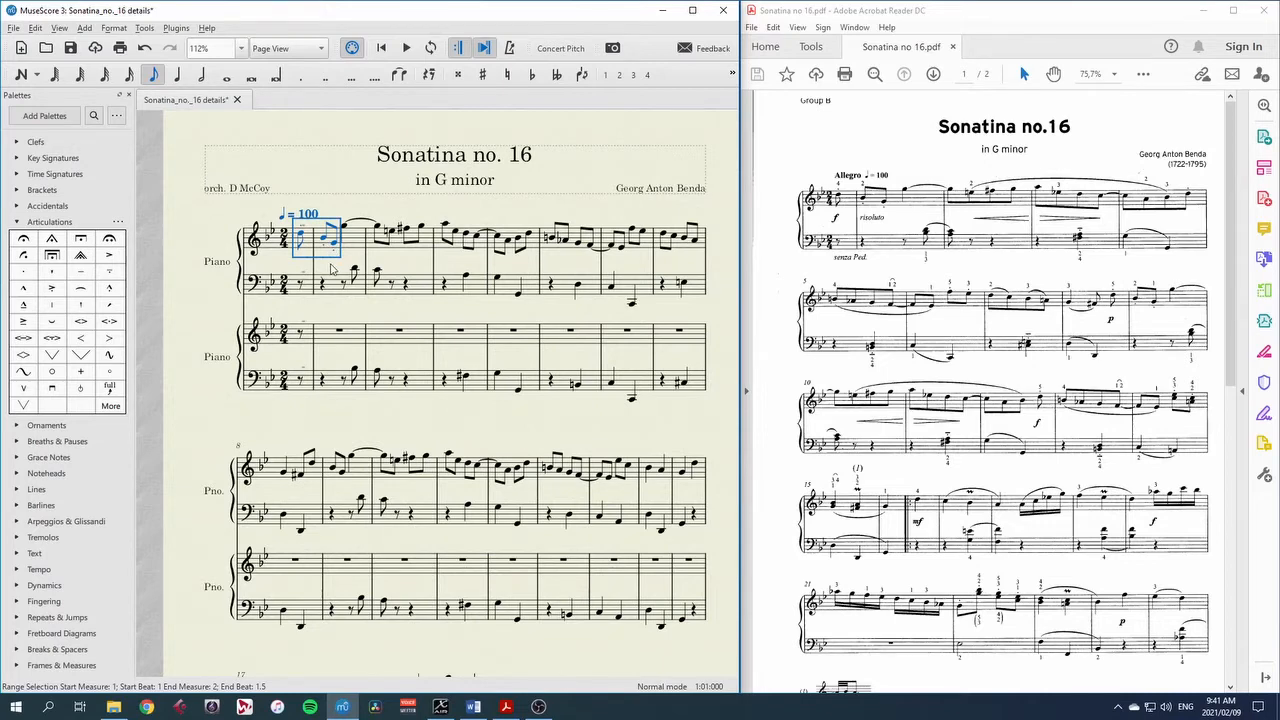
Step: Attach a slur line to the E eighth note on beat 1.5 of measure 3 in the top staff
click(394, 231)
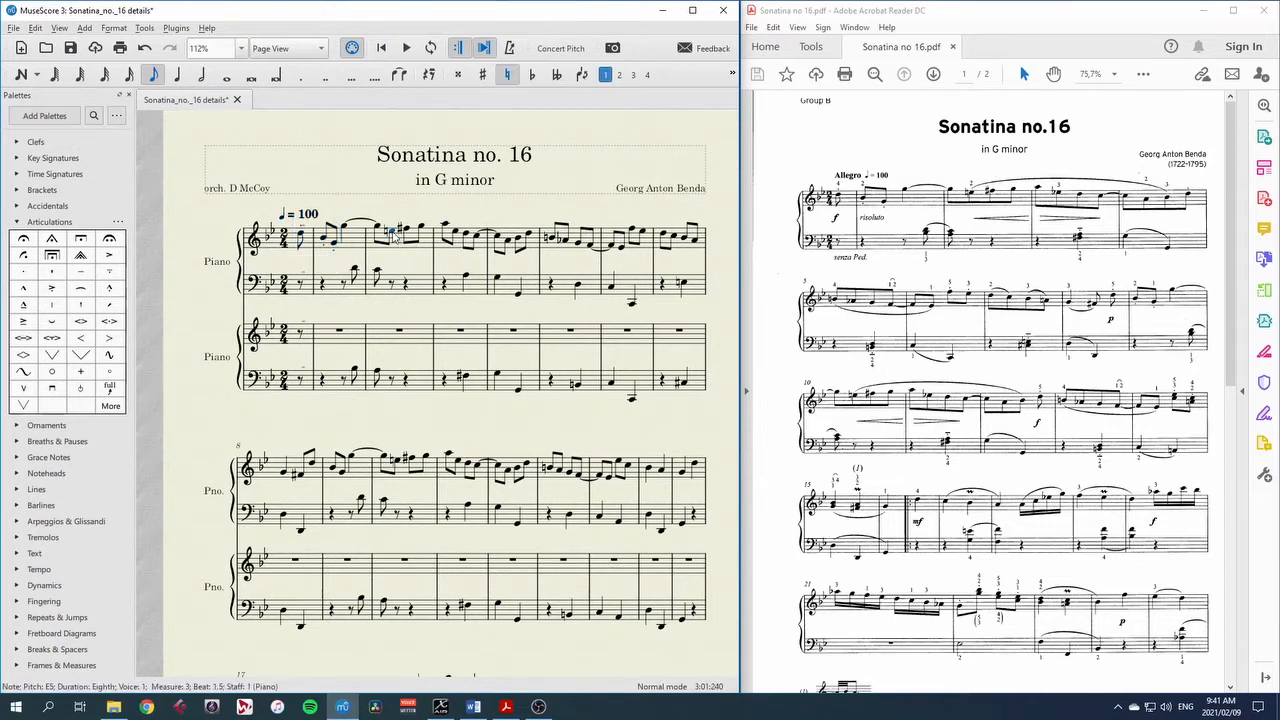
click(16, 222)
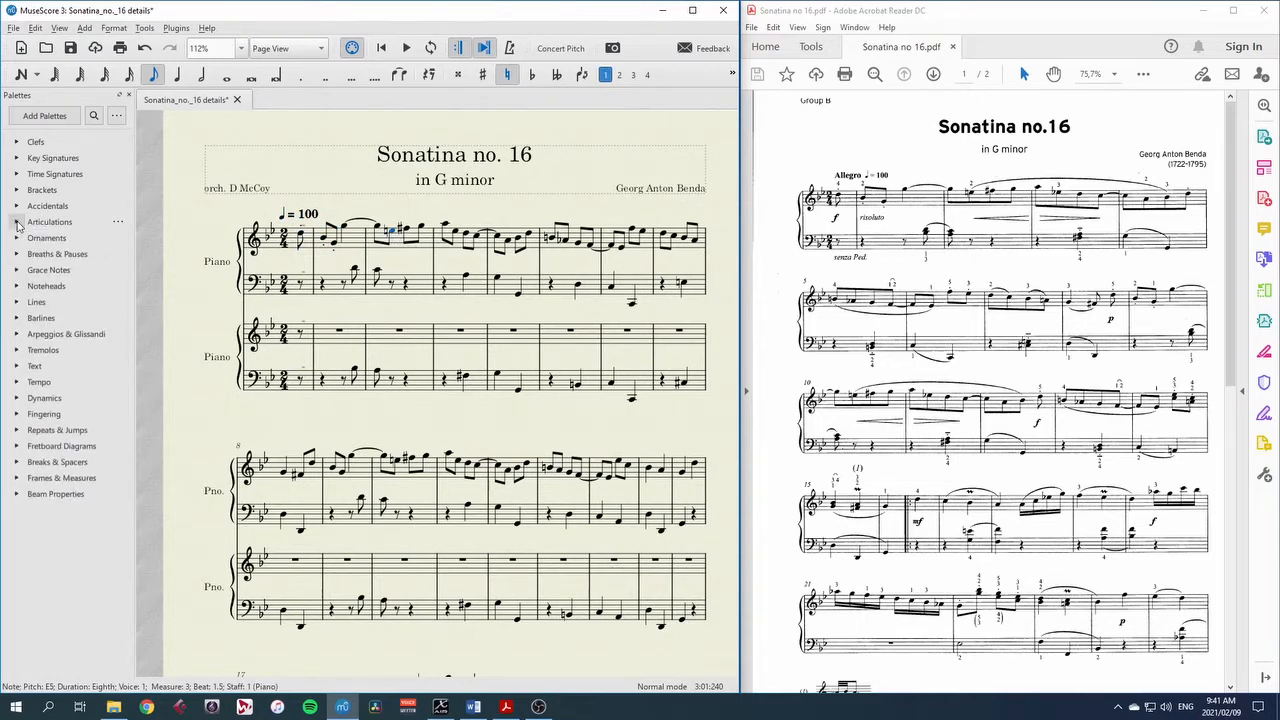
click(16, 302)
click(40, 320)
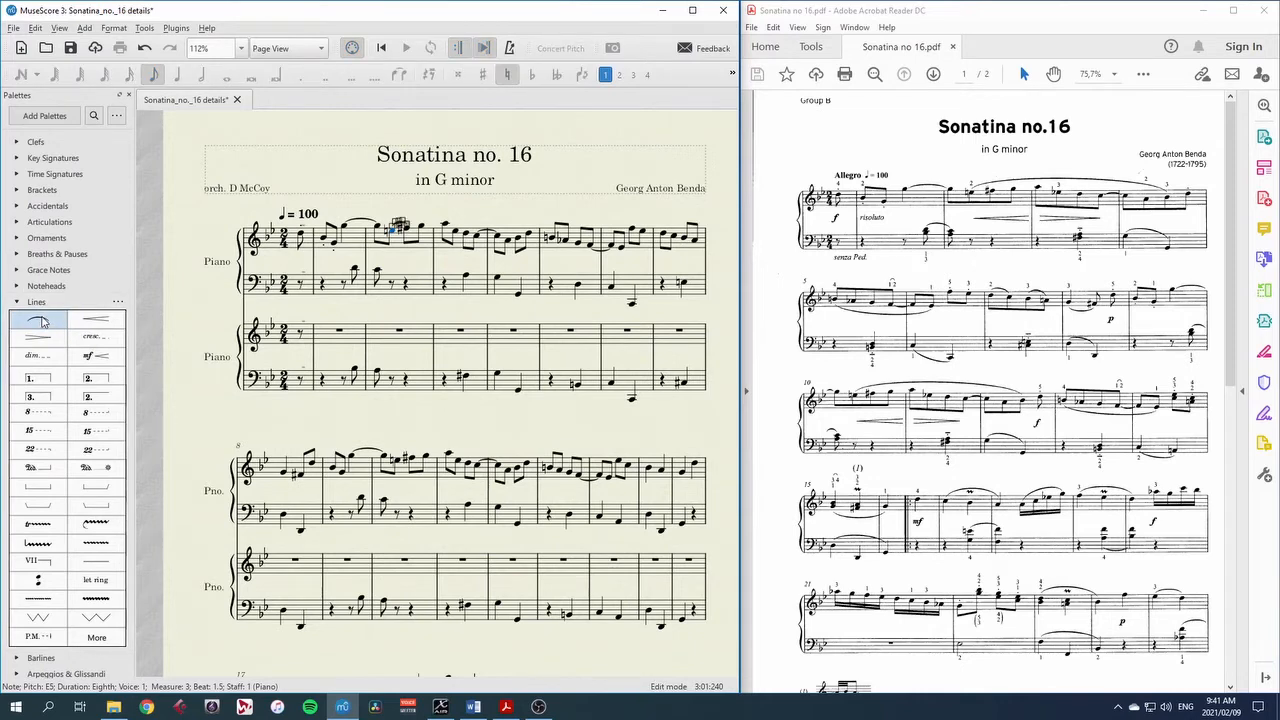
key(Escape)
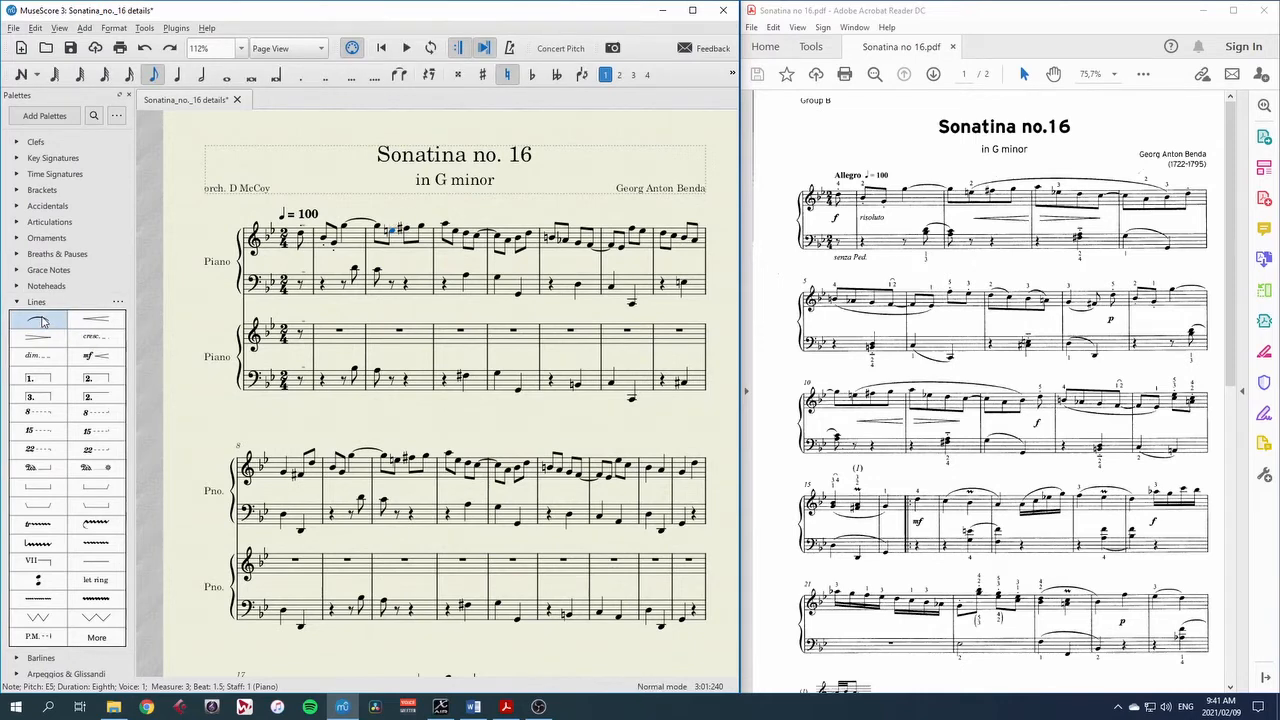
click(41, 322)
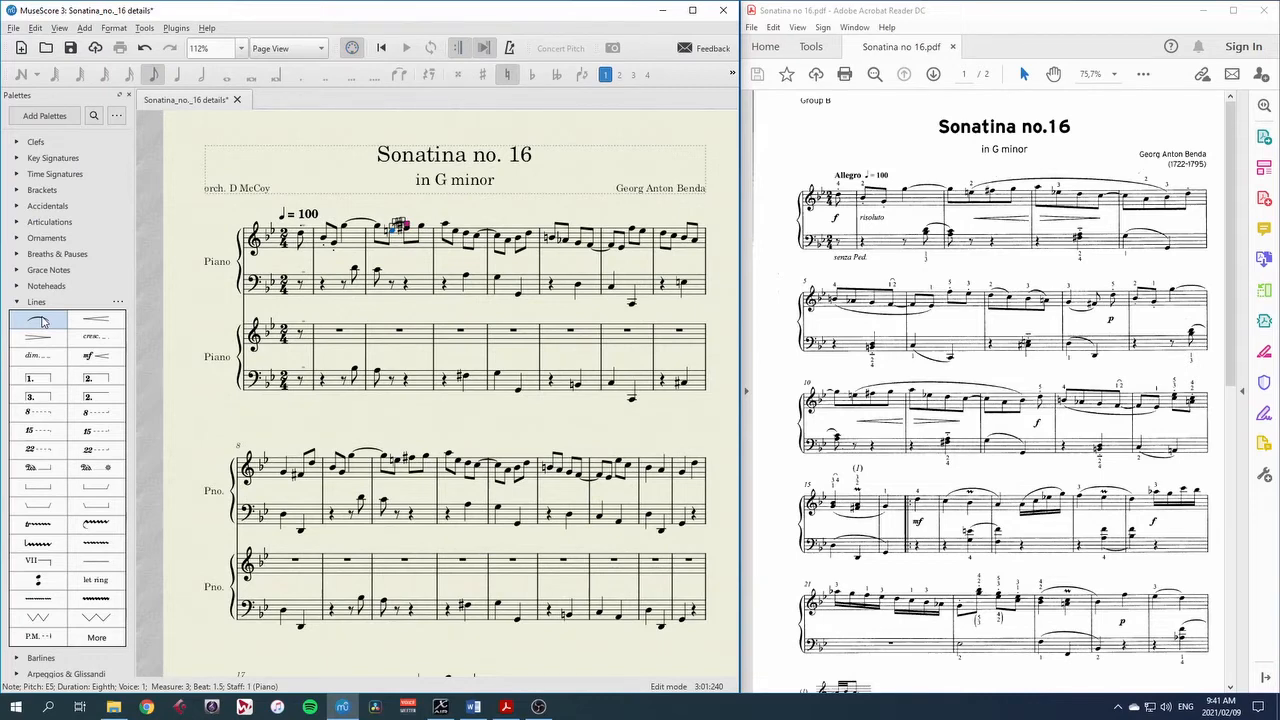
Step: Try extending the slur note by note, undo it, and select the phrase from measure 3 into measure 5 instead
key(shift+Right)
key(shift+Right)
key(shift+Right)
key(shift+Right)
key(shift+Right)
key(shift+Left)
key(shift+Left)
key(shift+Left)
key(shift+Left)
key(shift+Right)
key(shift+Right)
key(shift+Right)
key(shift+Right)
key(shift+Left)
click(368, 206)
key(ctrl+z)
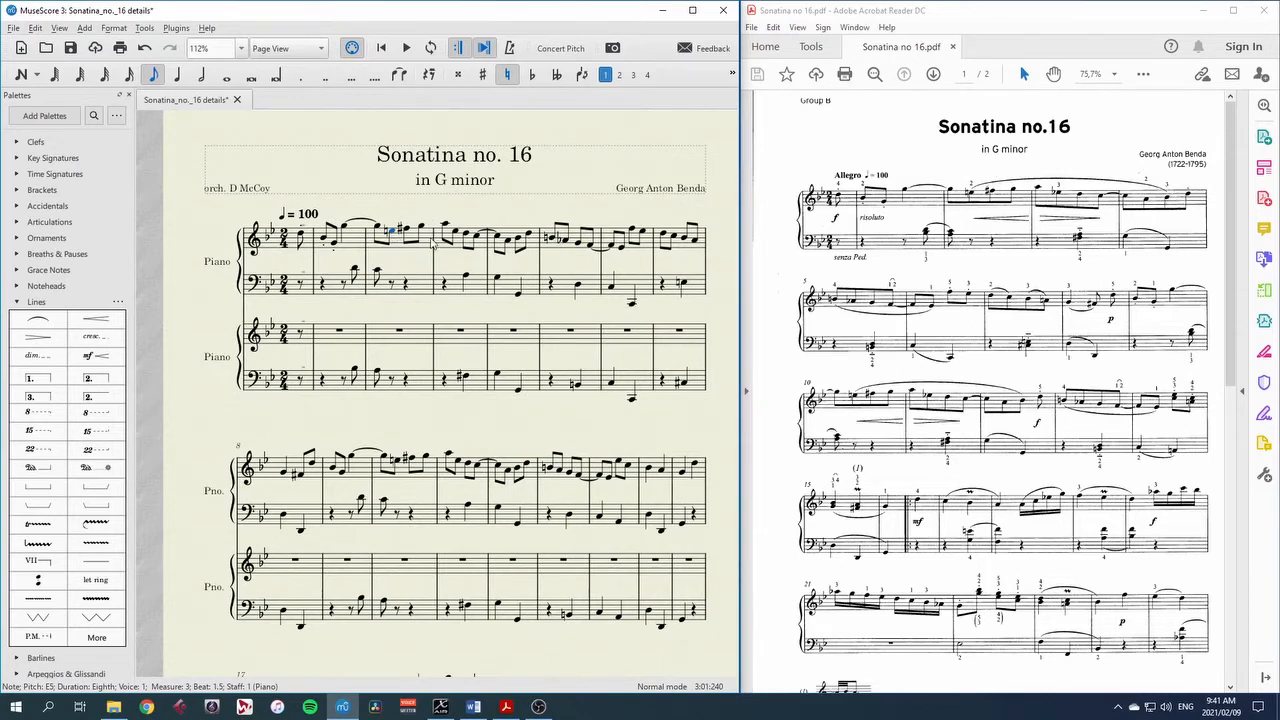
shift+click(519, 245)
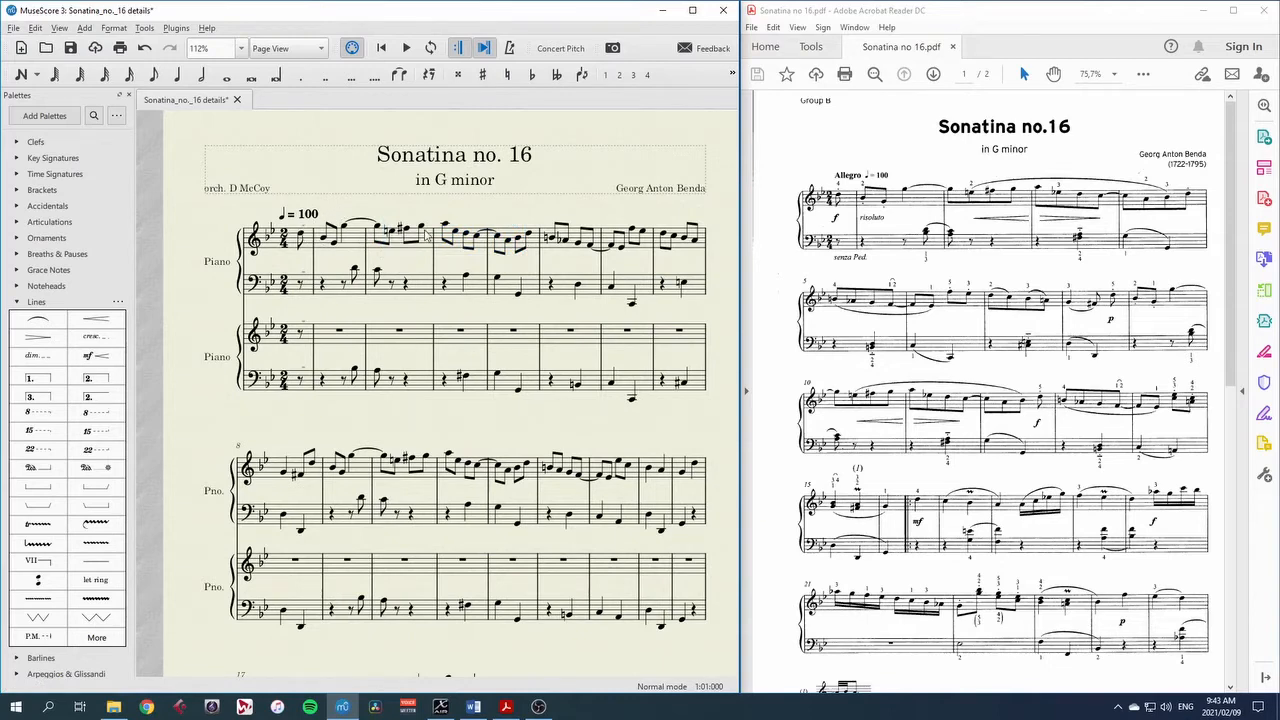
Step: Apply staccato to the top staff's first three eighth notes, from measure 1 through beat 1.5 of measure 2
click(301, 235)
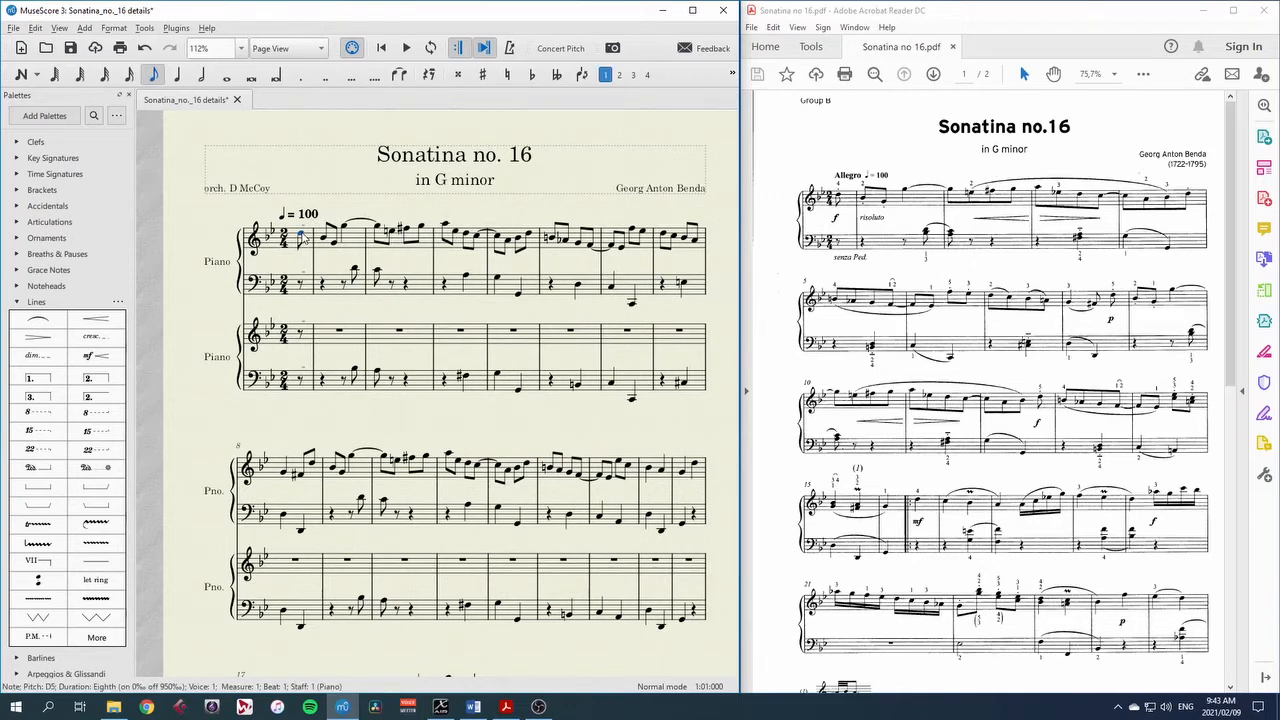
key(shift+Right)
key(shift+Right)
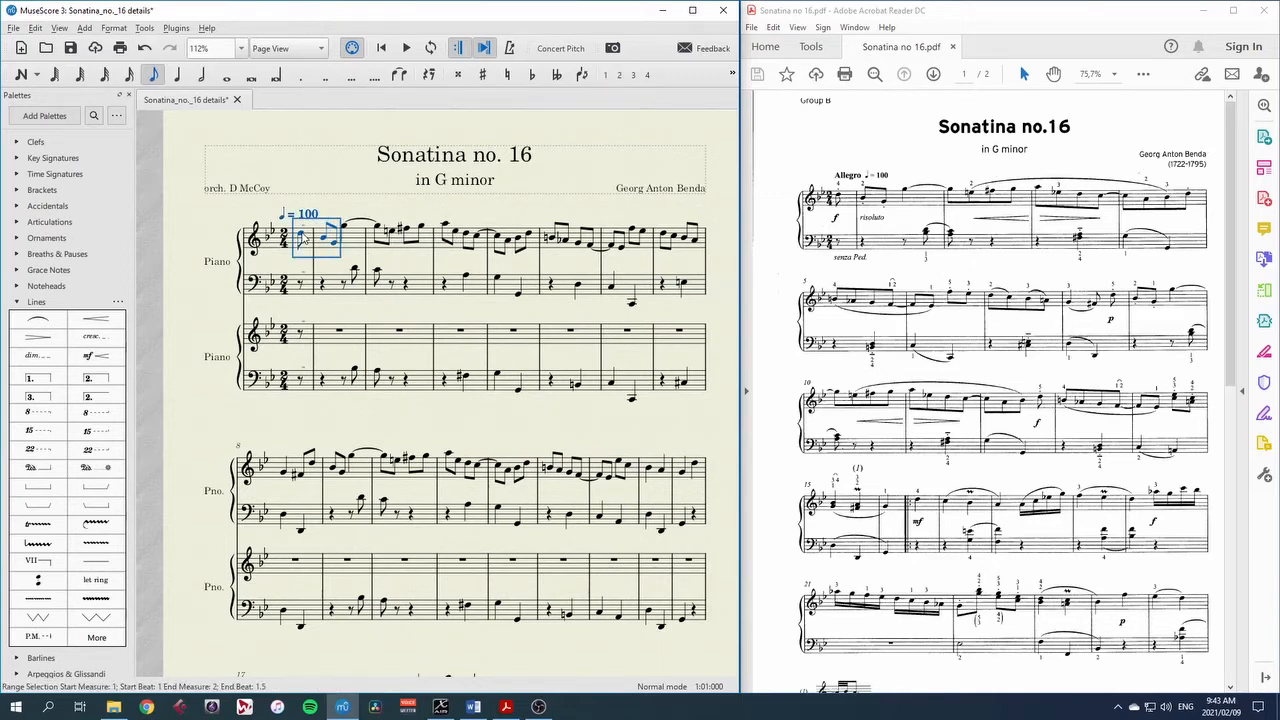
Step: Slur the top-staff phrase from the E on beat 1.5 of measure 3 into measure 5, before the final D
key(Right)
key(Right)
key(Right)
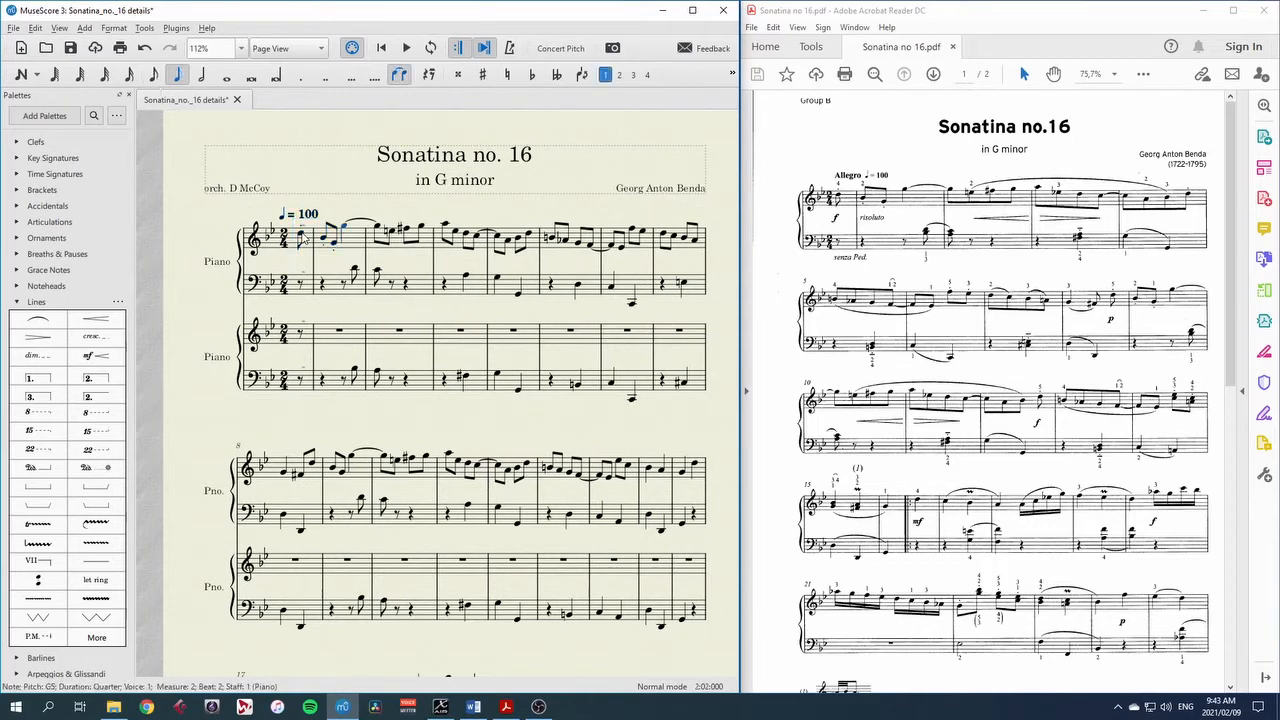
key(shift+Right)
key(shift+Right)
key(shift+Right)
key(shift+Right)
key(shift+Right)
key(shift+Right)
key(shift+Right)
key(shift+Right)
key(shift+Right)
key(shift+Right)
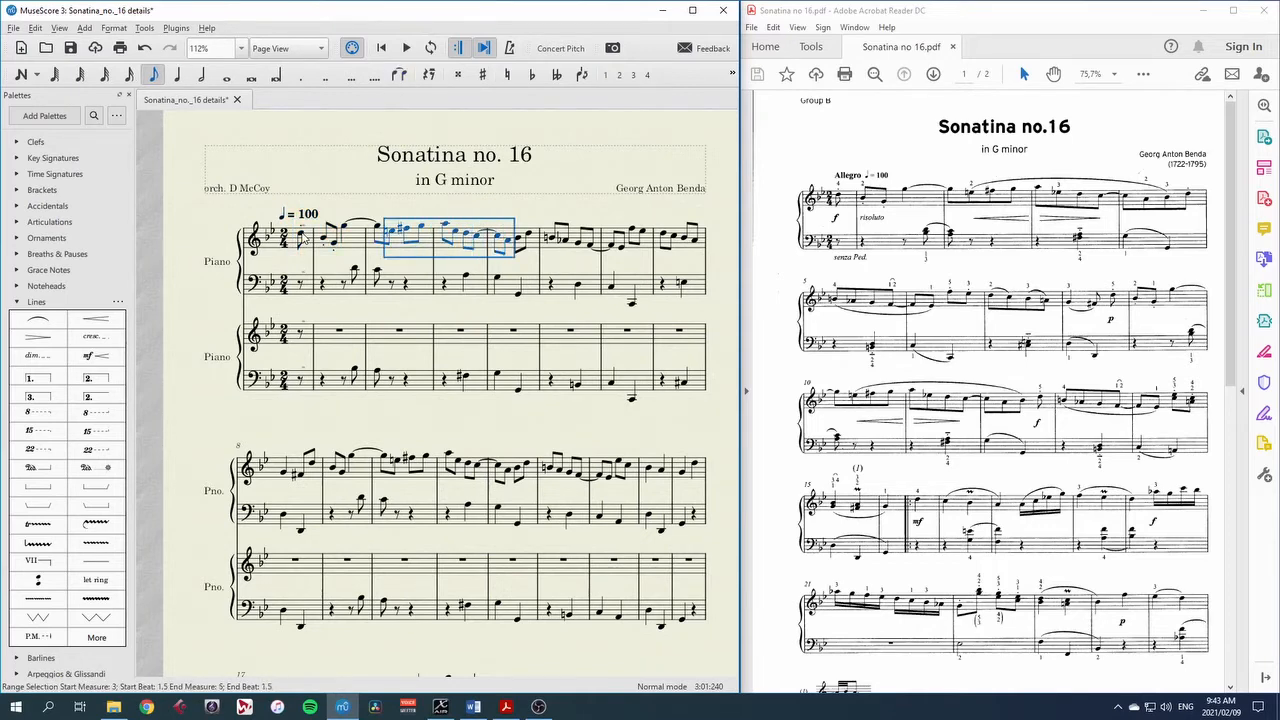
key(s)
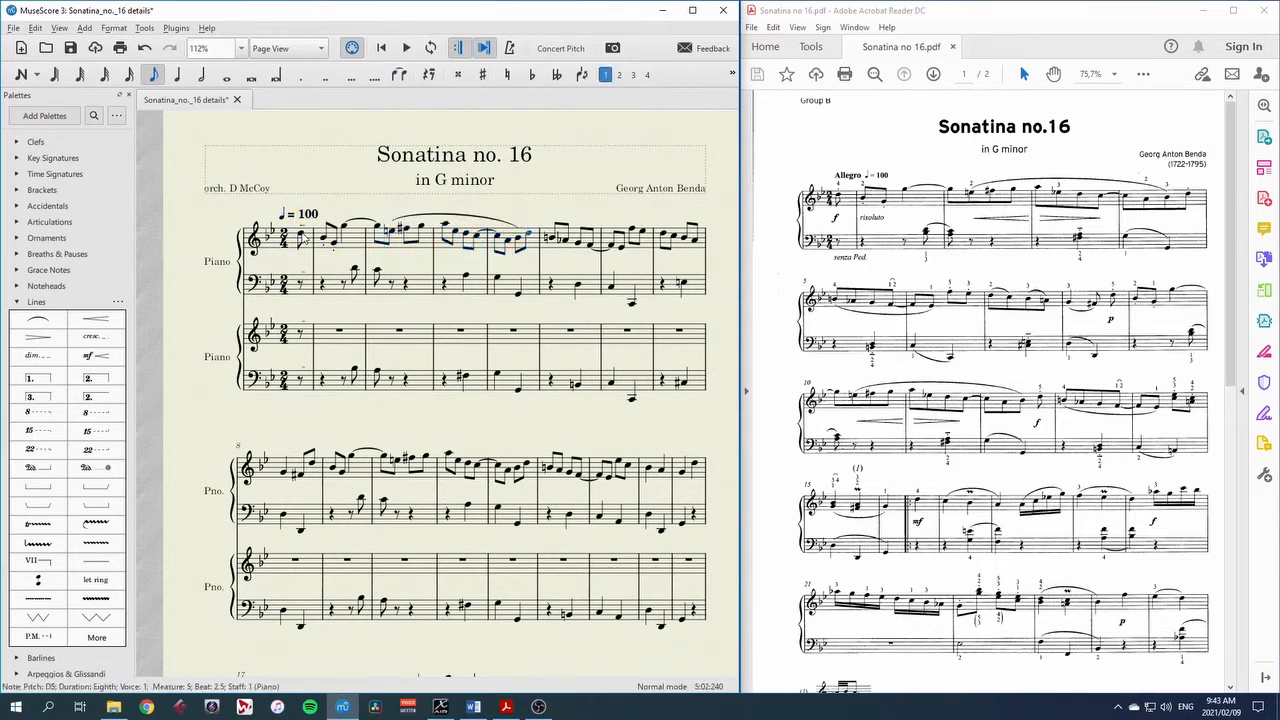
Step: Slur the top-staff notes from beat 1 of measure 6 through beat 1.5 of measure 7
key(Right)
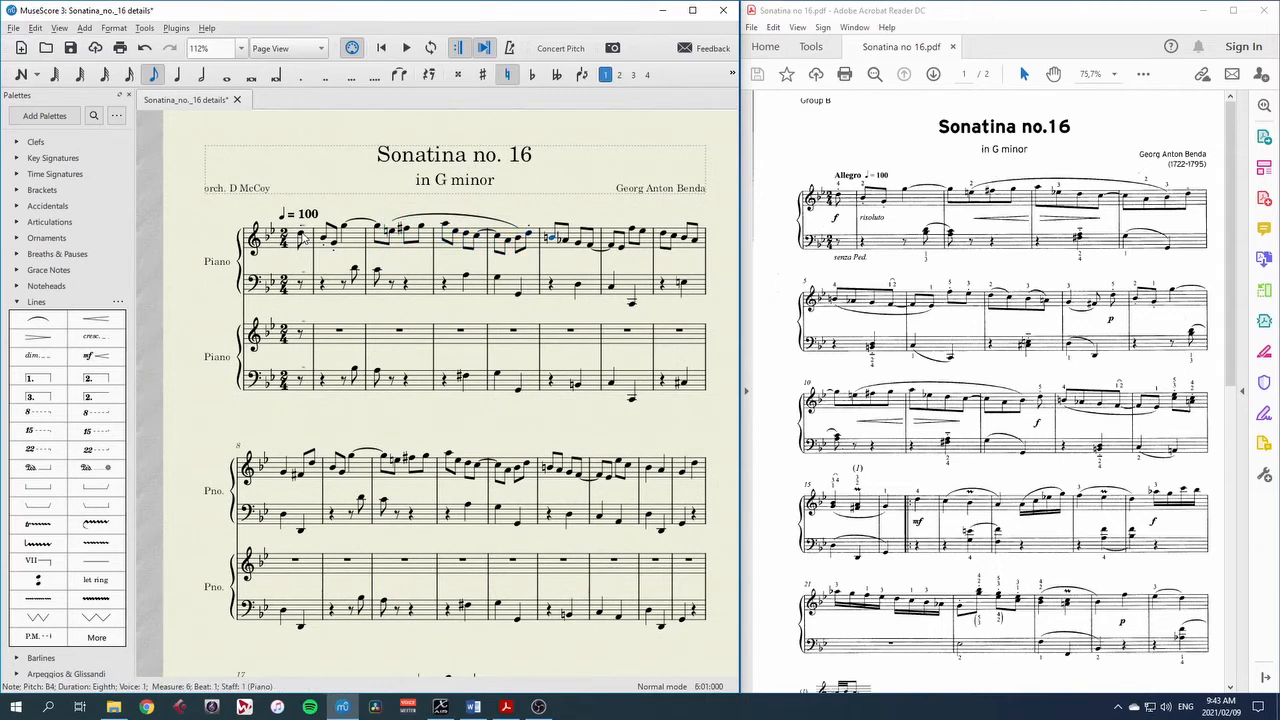
key(shift+Right)
key(shift+Right)
key(shift+Right)
key(shift+Right)
key(shift+Right)
key(shift+Right)
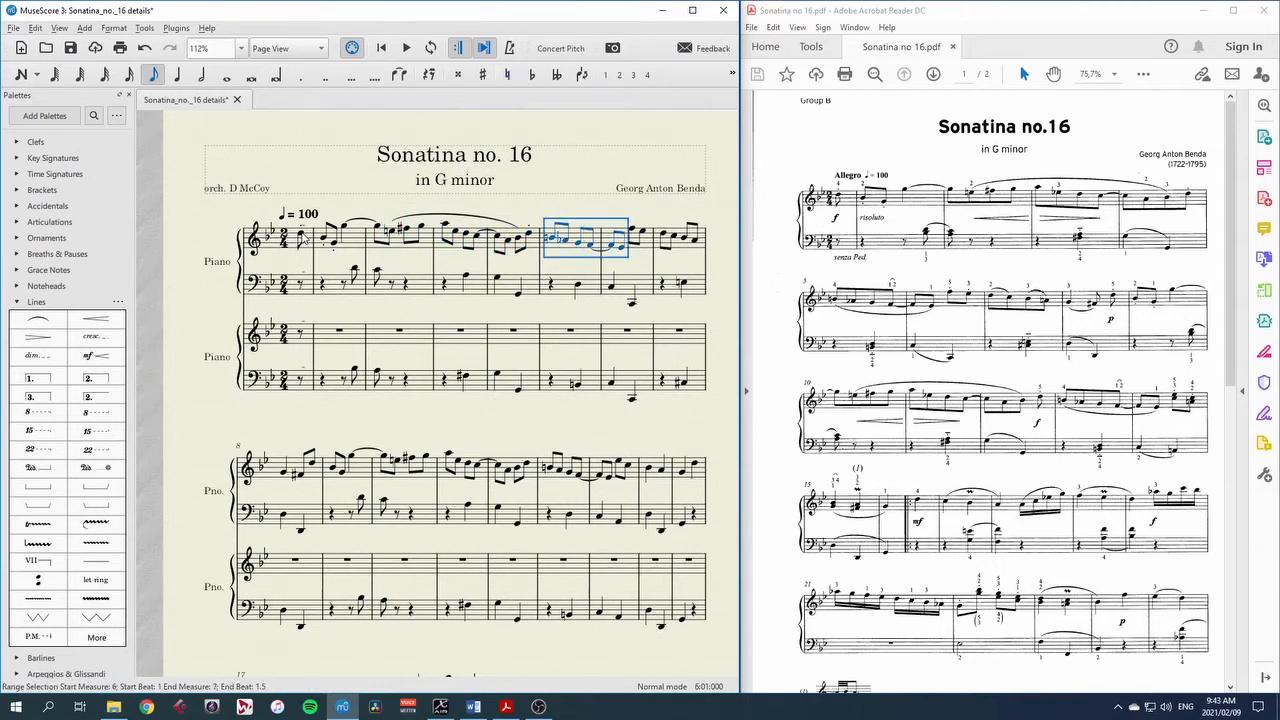
key(s)
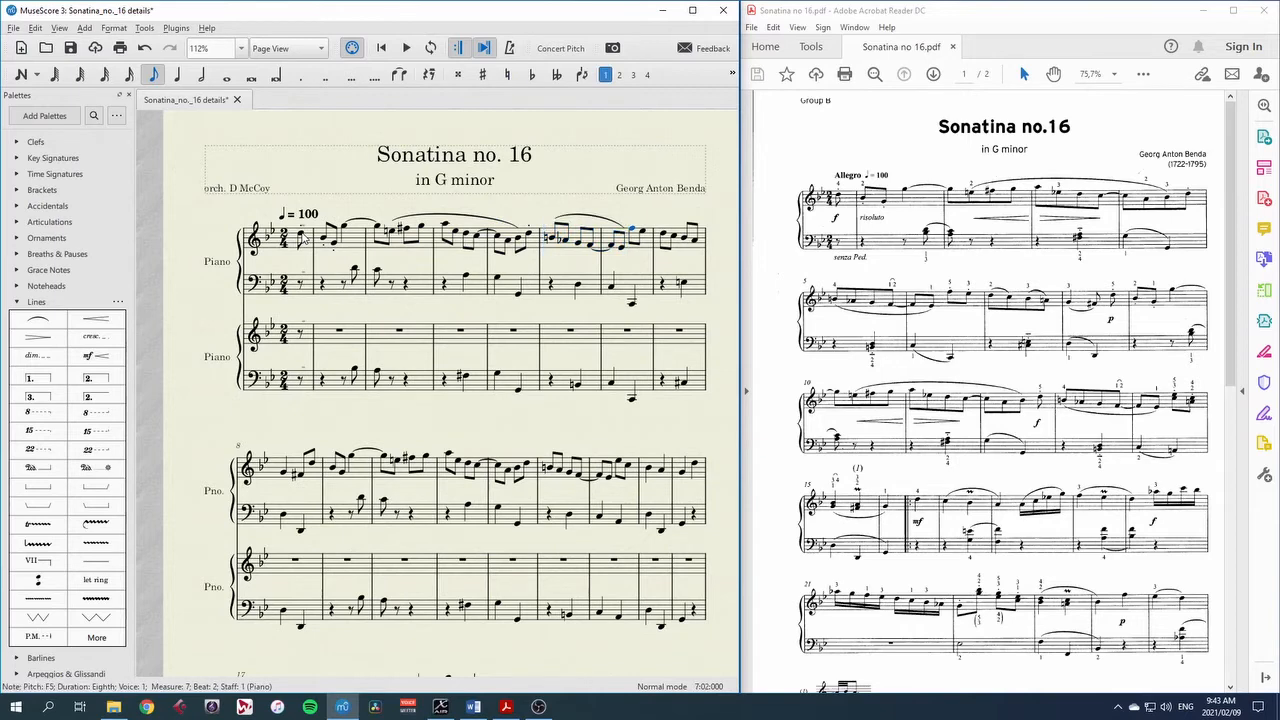
Step: Add two-note slurs in the top staff starting on beat 2 of measure 7, beats 1 and 2 of measure 8, and beat 1 of measure 9
key(shift+Right)
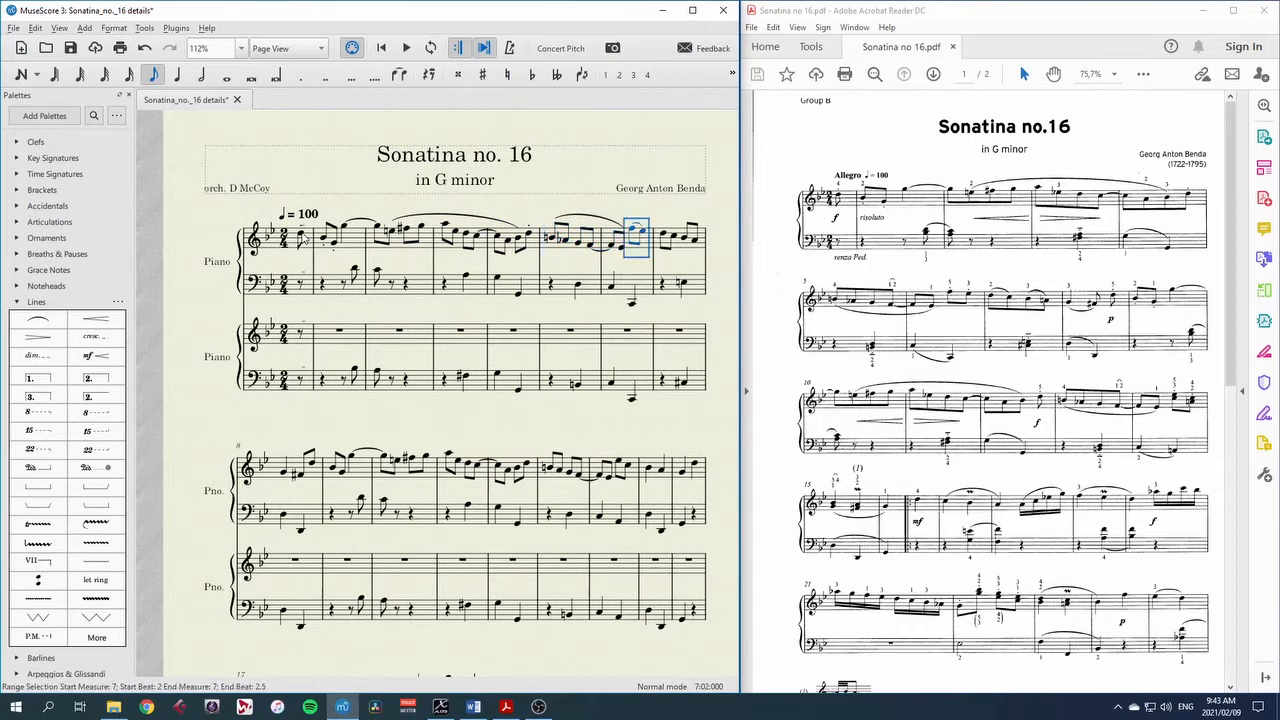
key(Right)
key(shift+Right)
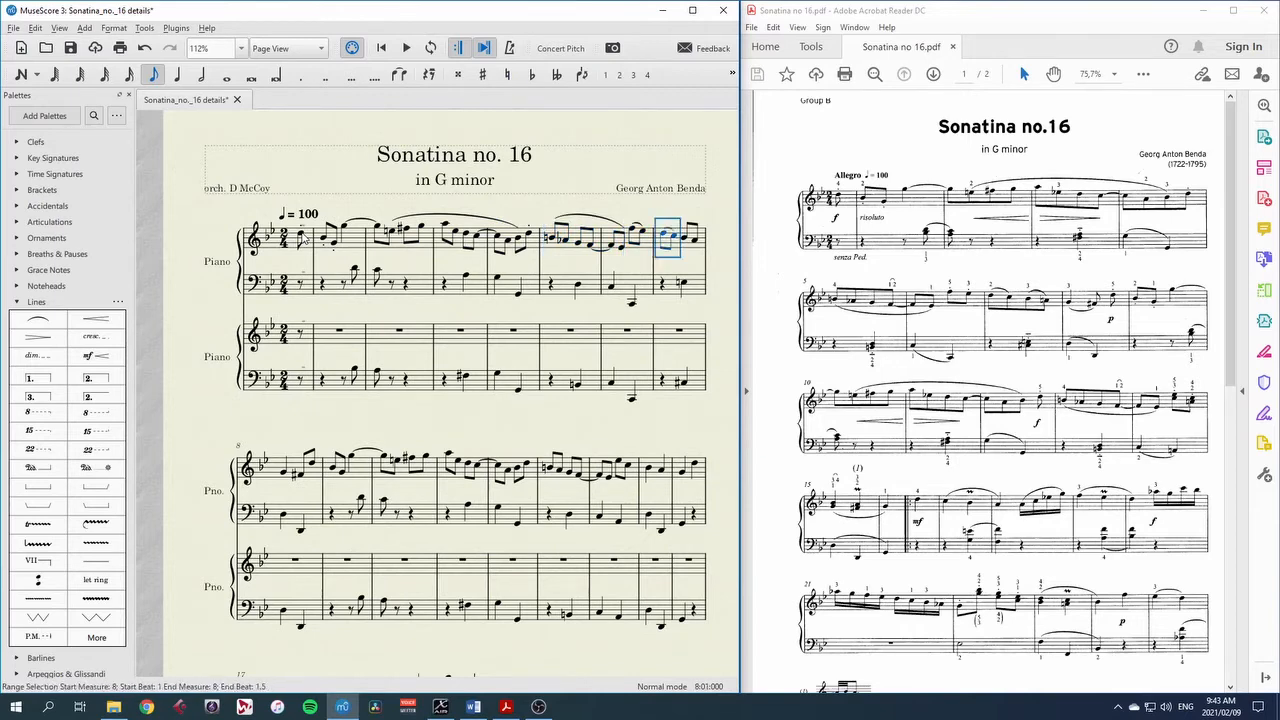
key(Right)
key(shift+Right)
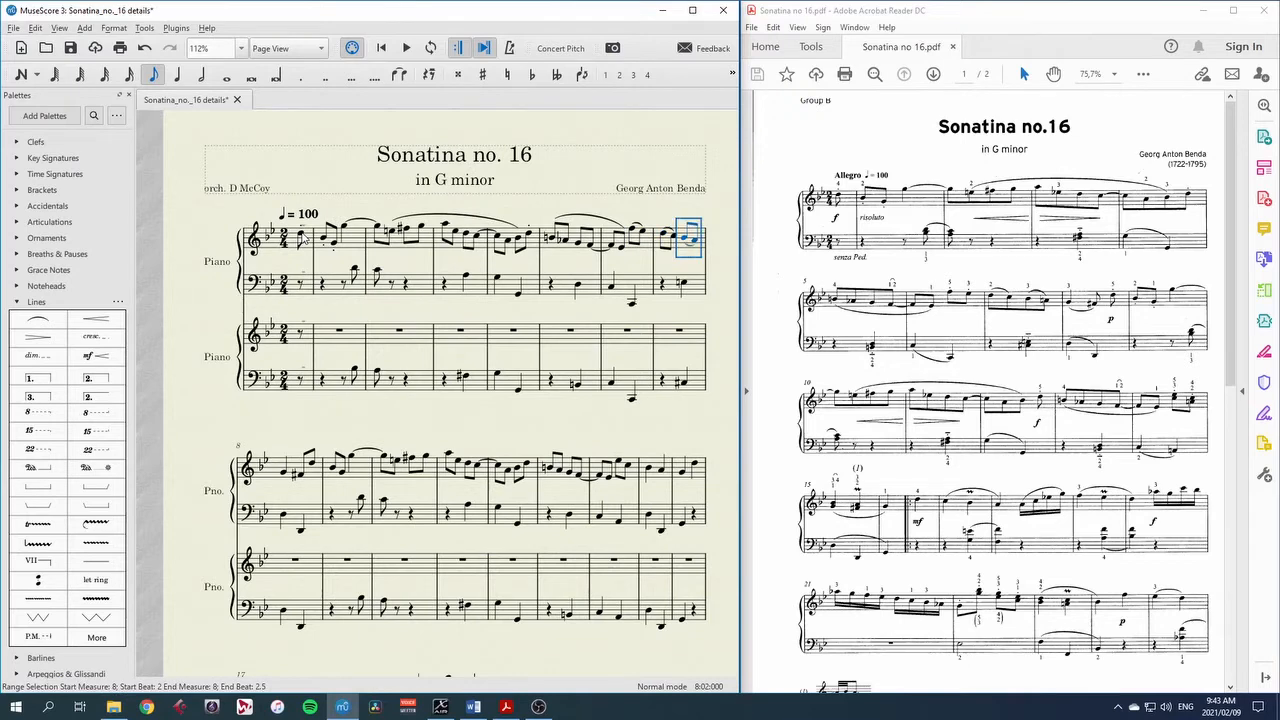
key(Right)
key(shift+Right)
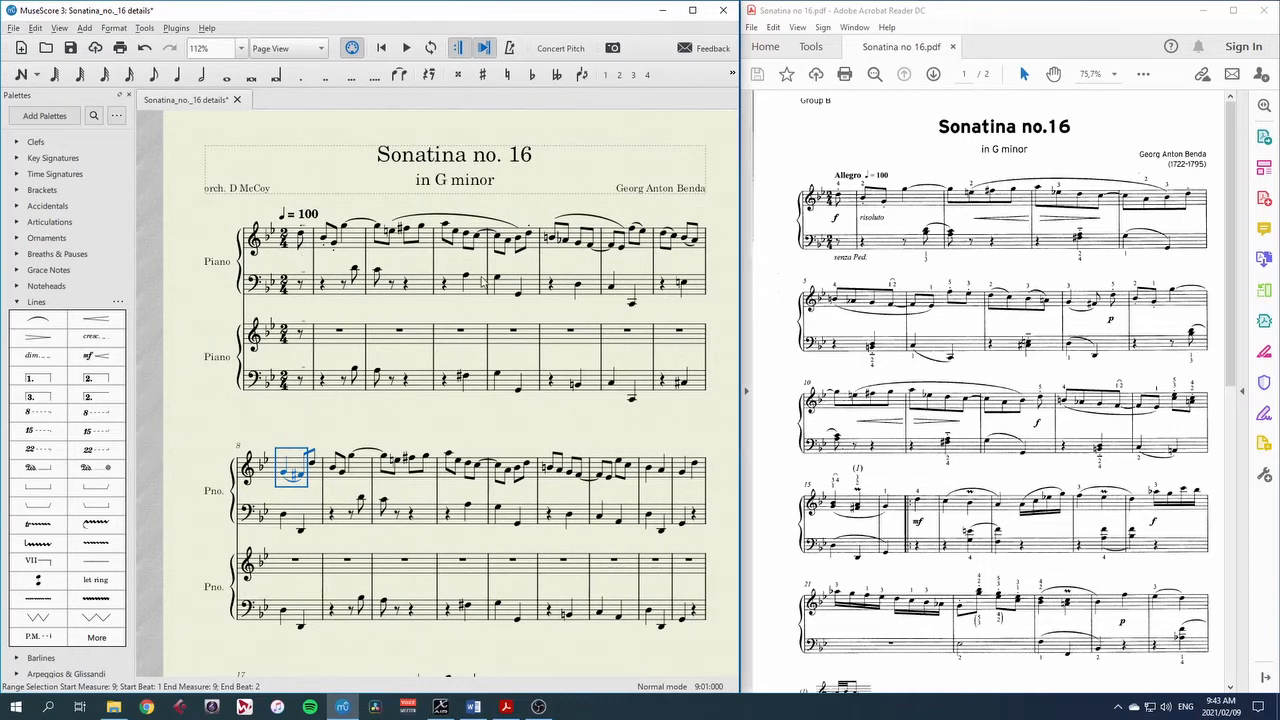
Step: In the first piano's bass staff, slur the last D of measure 2 into measure 3 and add louré (tenuto-staccato) above measure 4's A
click(356, 271)
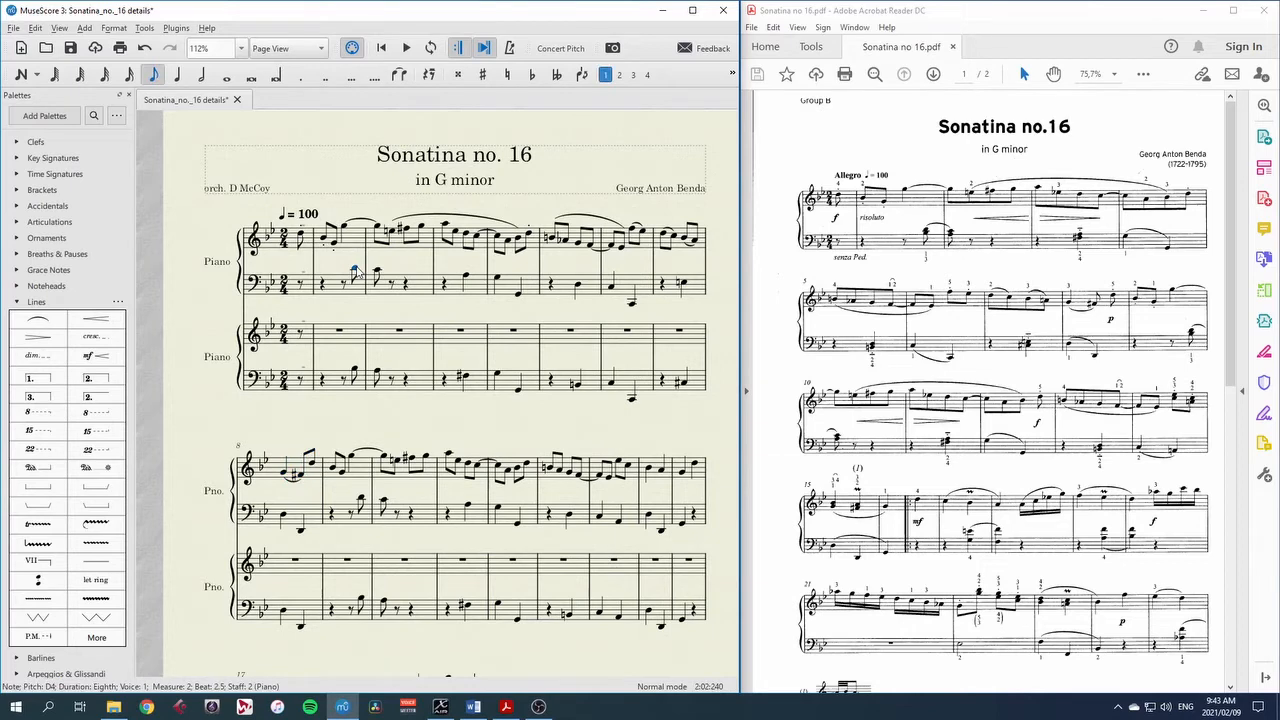
key(s)
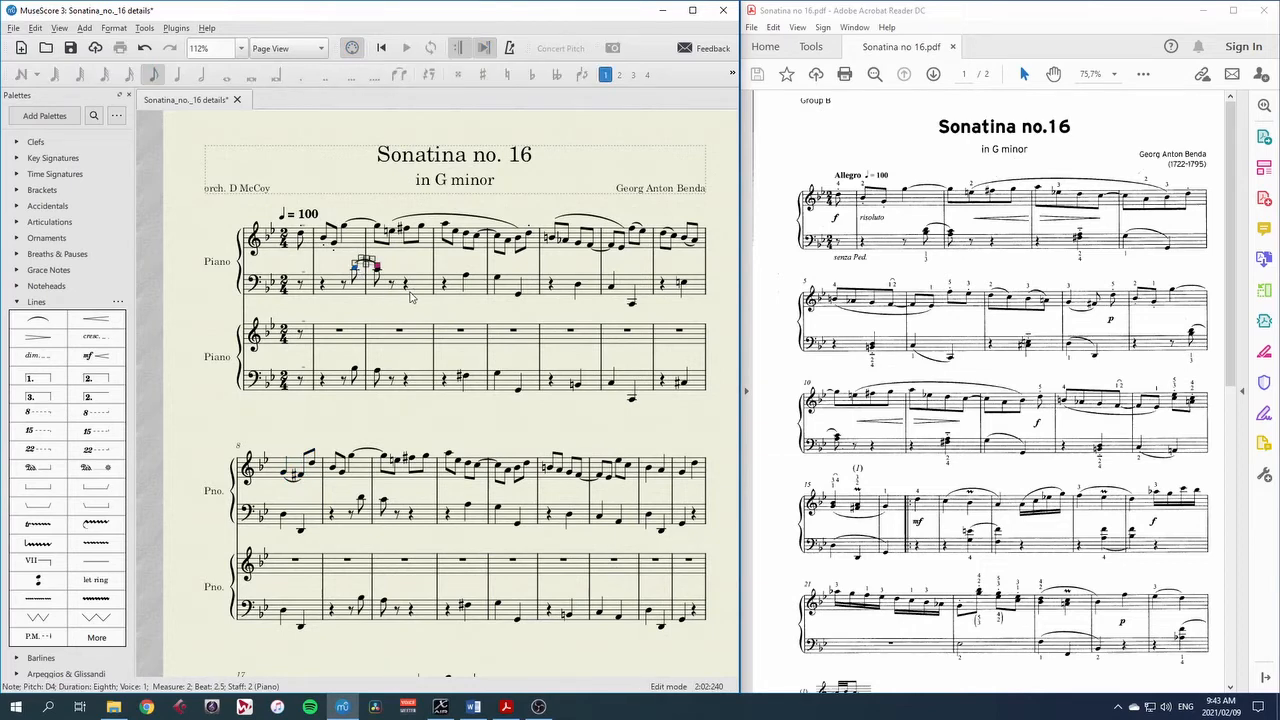
click(465, 276)
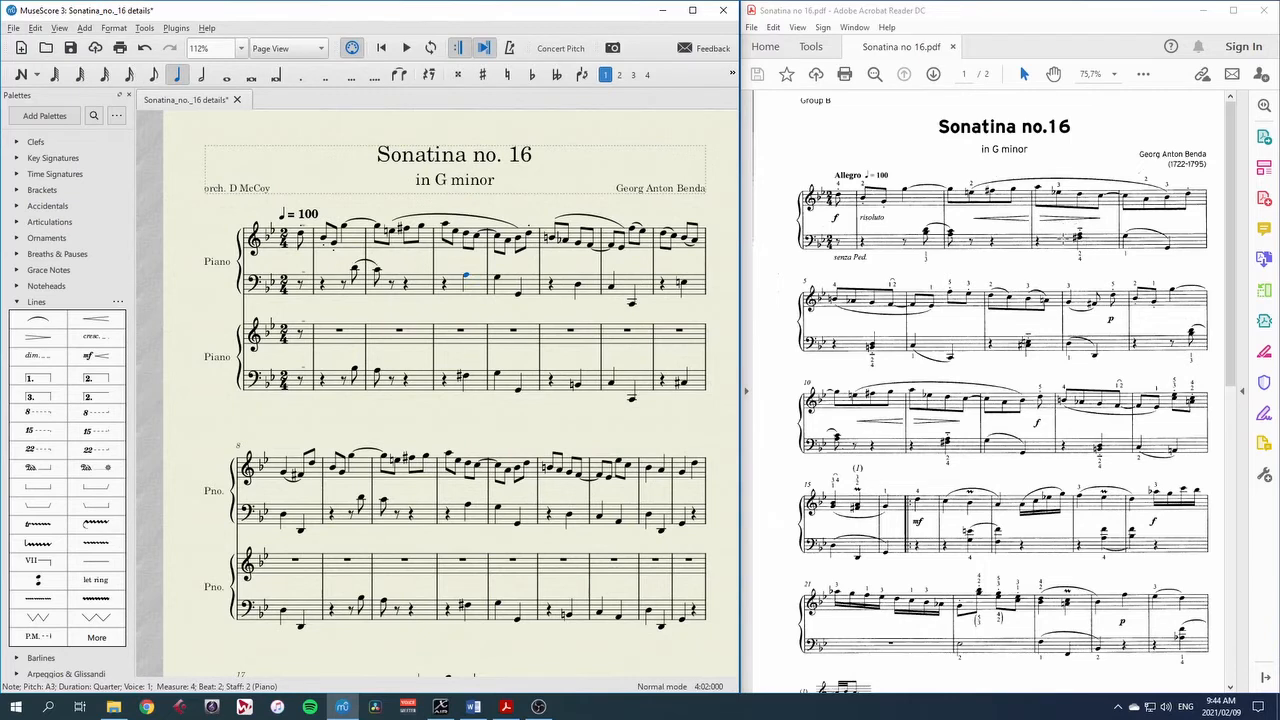
click(34, 302)
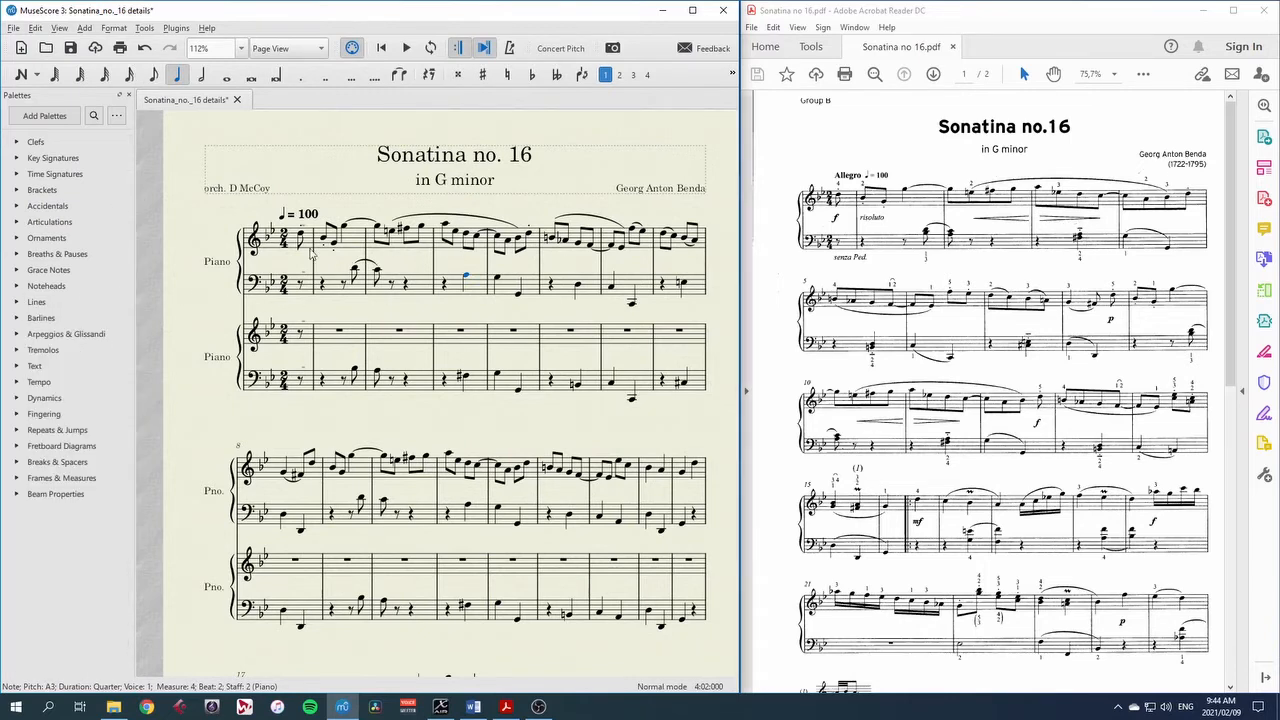
click(18, 222)
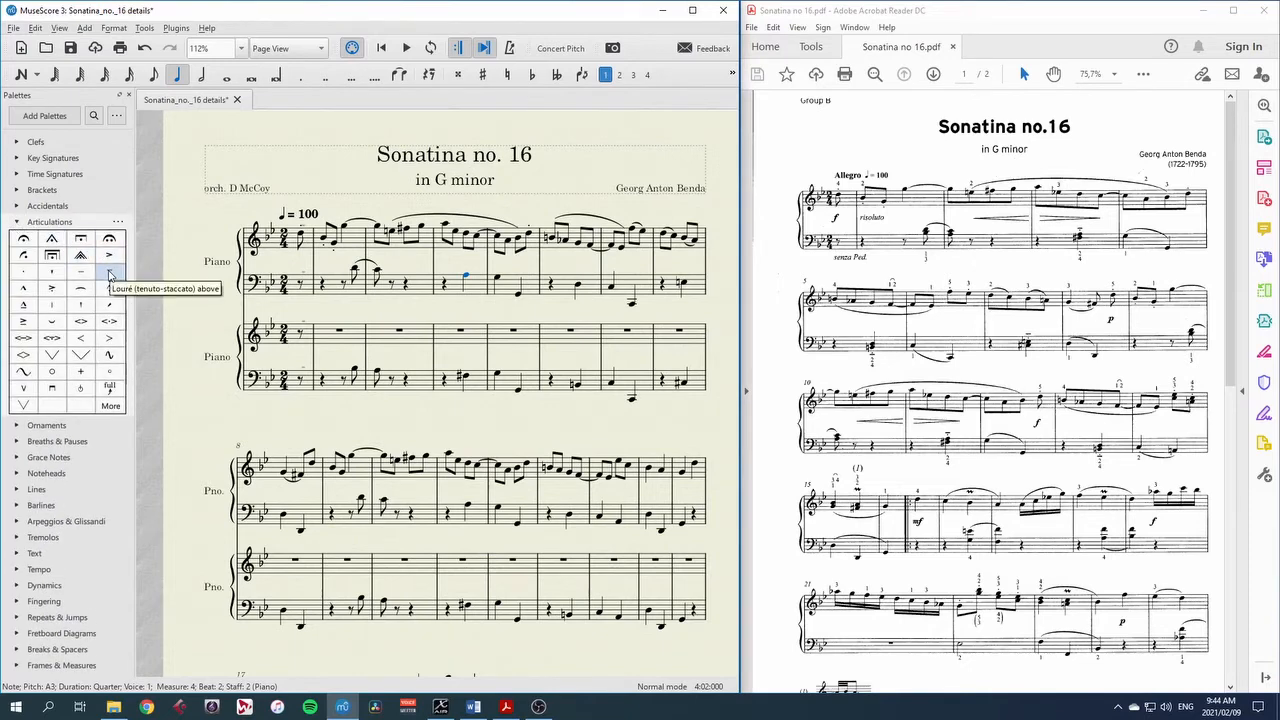
click(110, 274)
Step: Try to slur the G quarter note in measure 5 of the first piano's bass staff to the next note, and undo it
click(498, 277)
key(s)
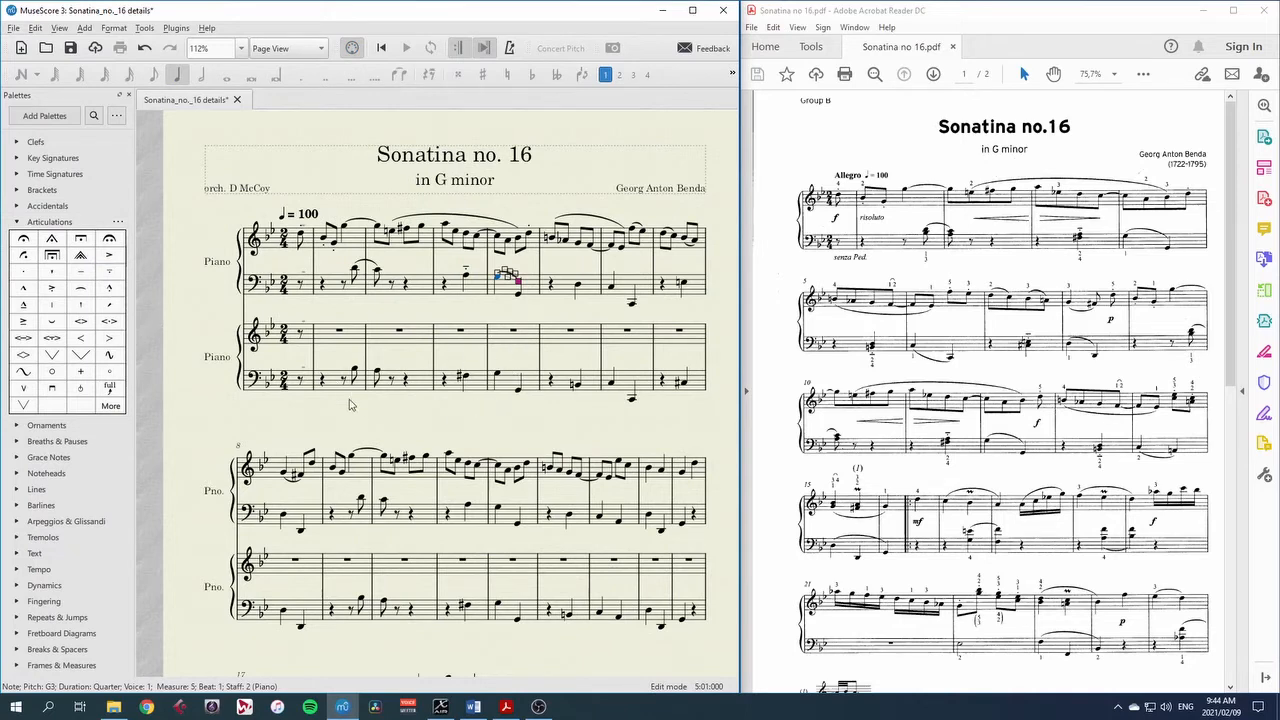
key(ctrl+z)
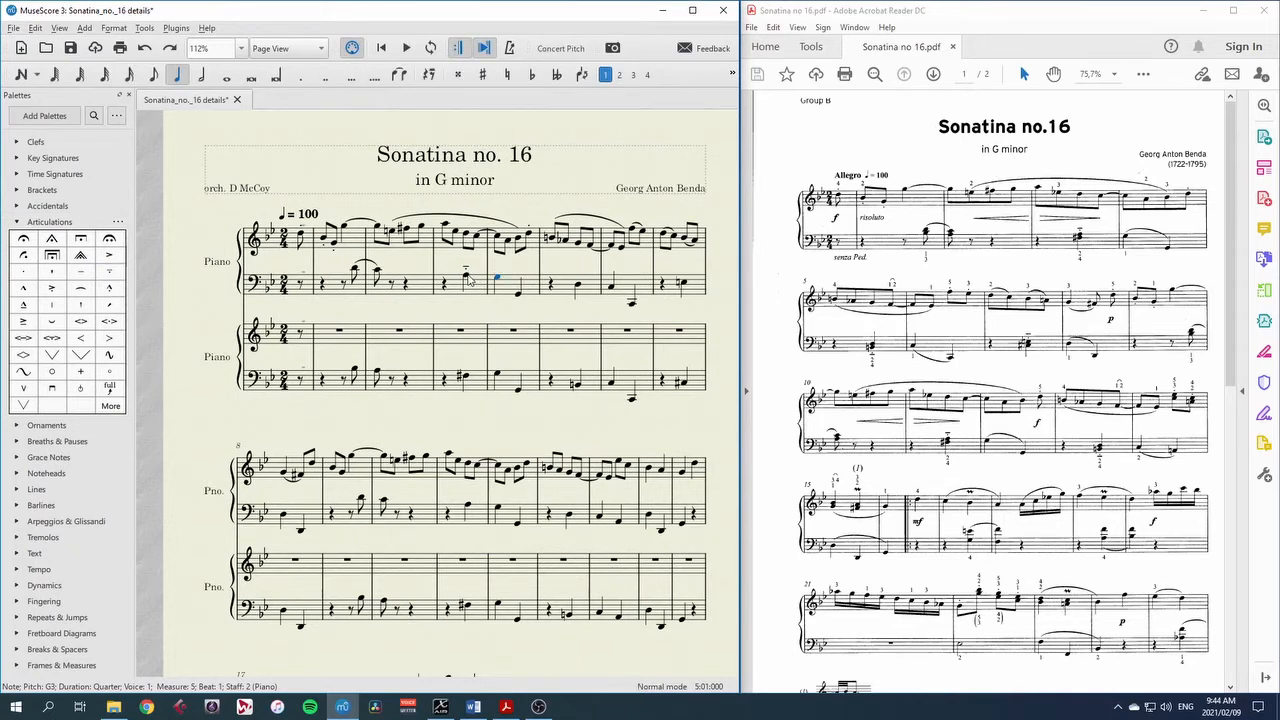
Step: Undo the first piano's bass louré and slur, then slur measure 2's last eighth note into measure 3 in both pianos' bass staves
key(ctrl+z)
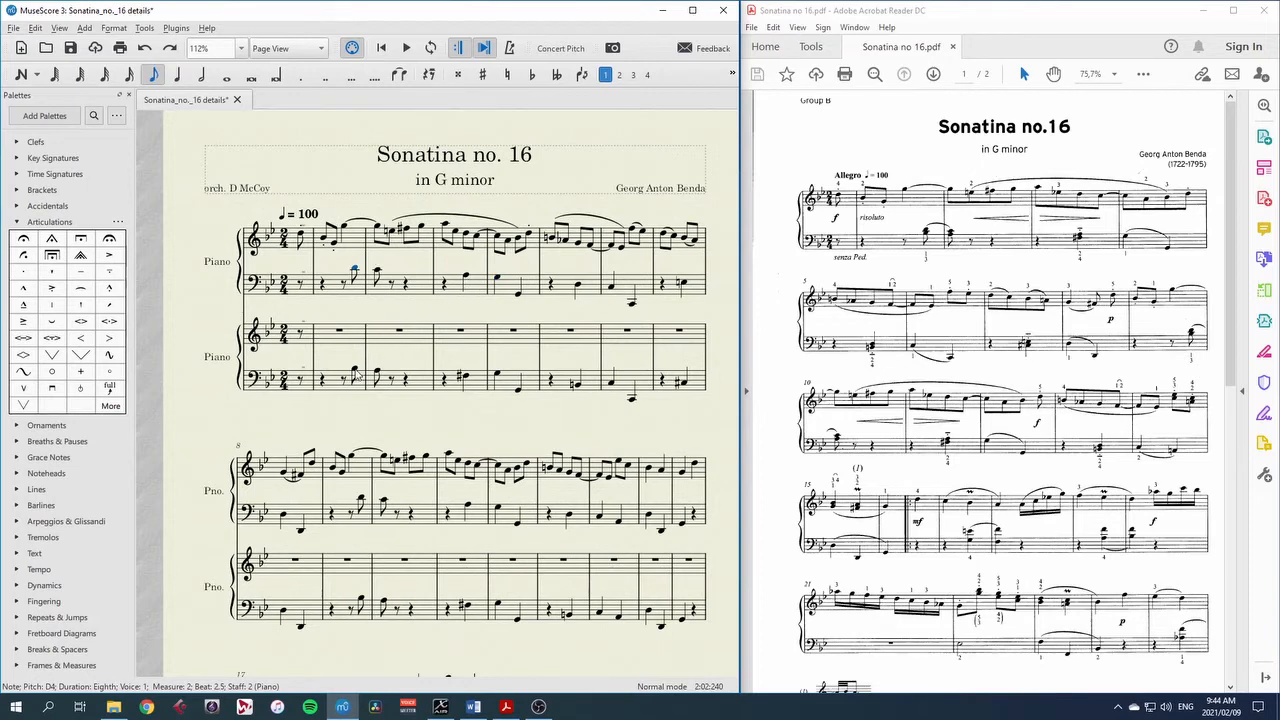
key(Escape)
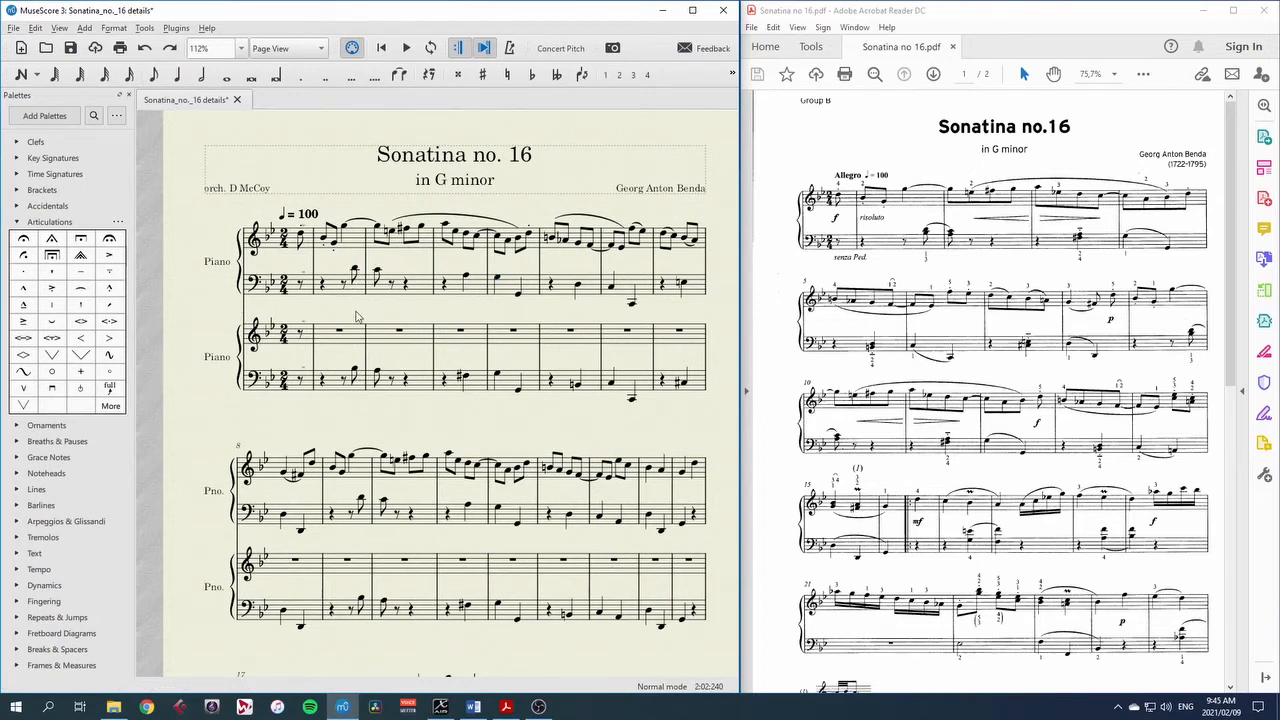
click(355, 271)
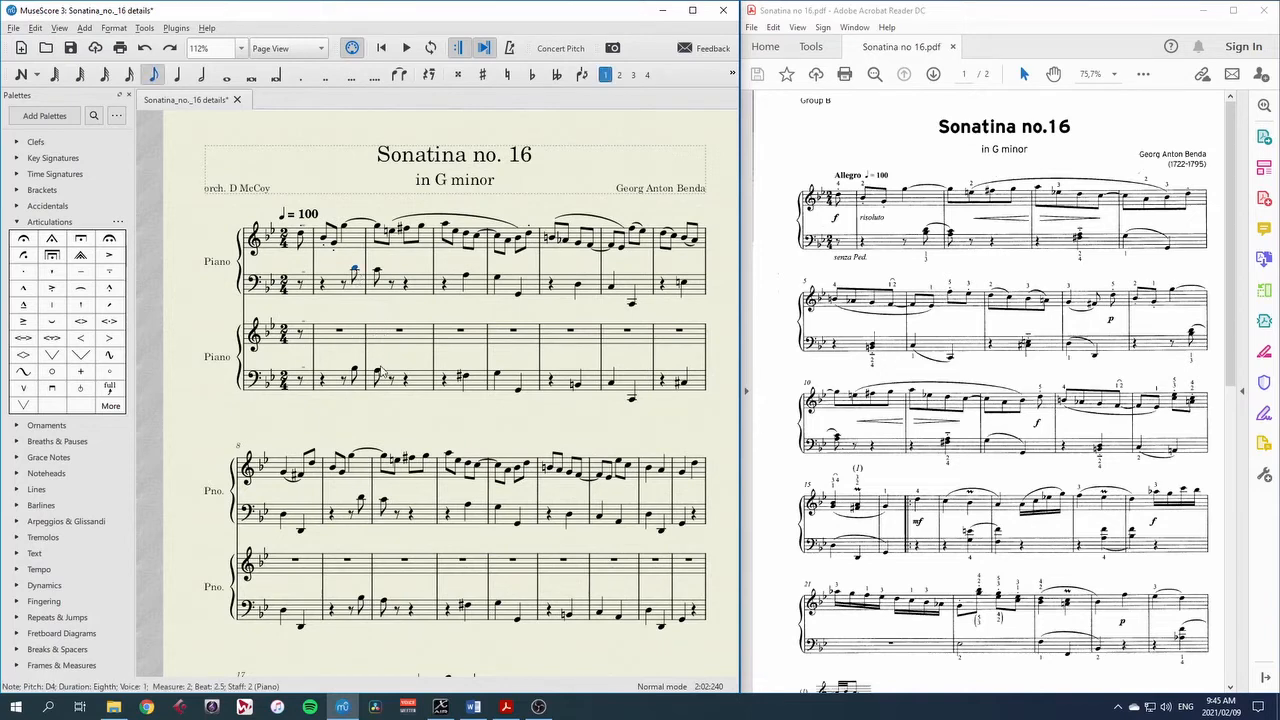
shift+click(378, 381)
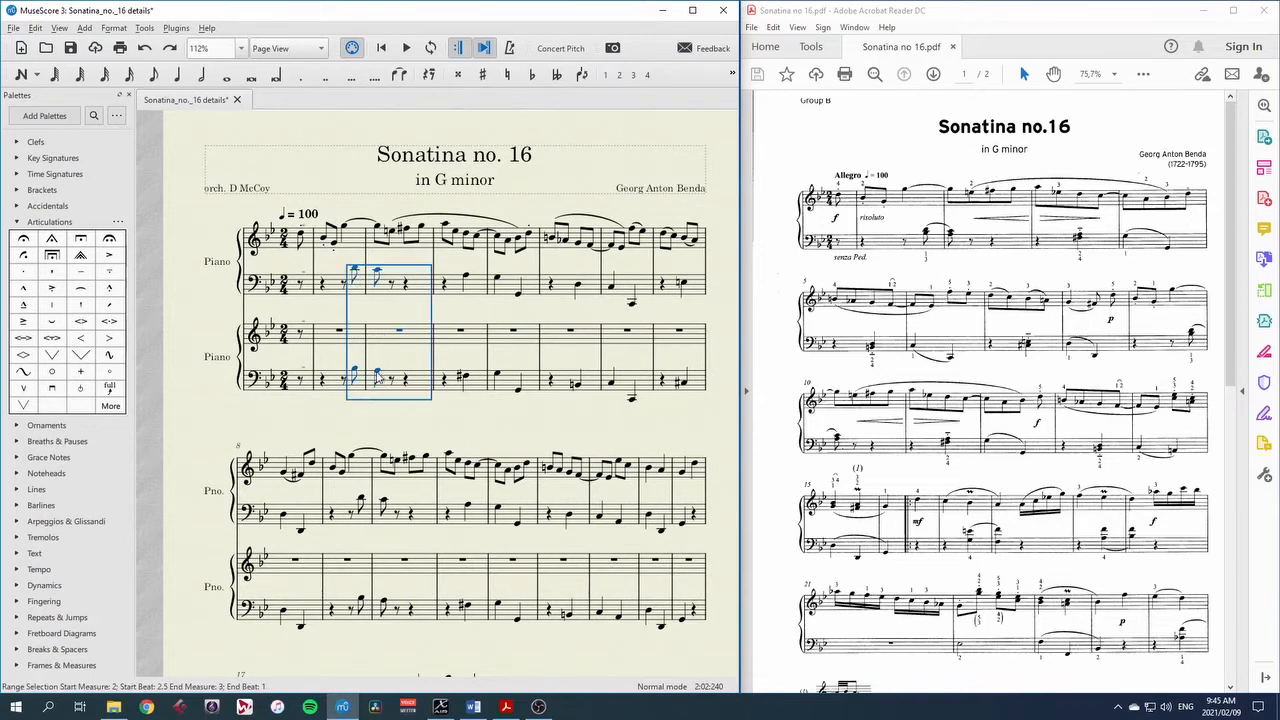
key(s)
Step: Add louré (tenuto-staccato) to the beat 2 quarter note of measure 4 in both pianos' bass staves
click(468, 281)
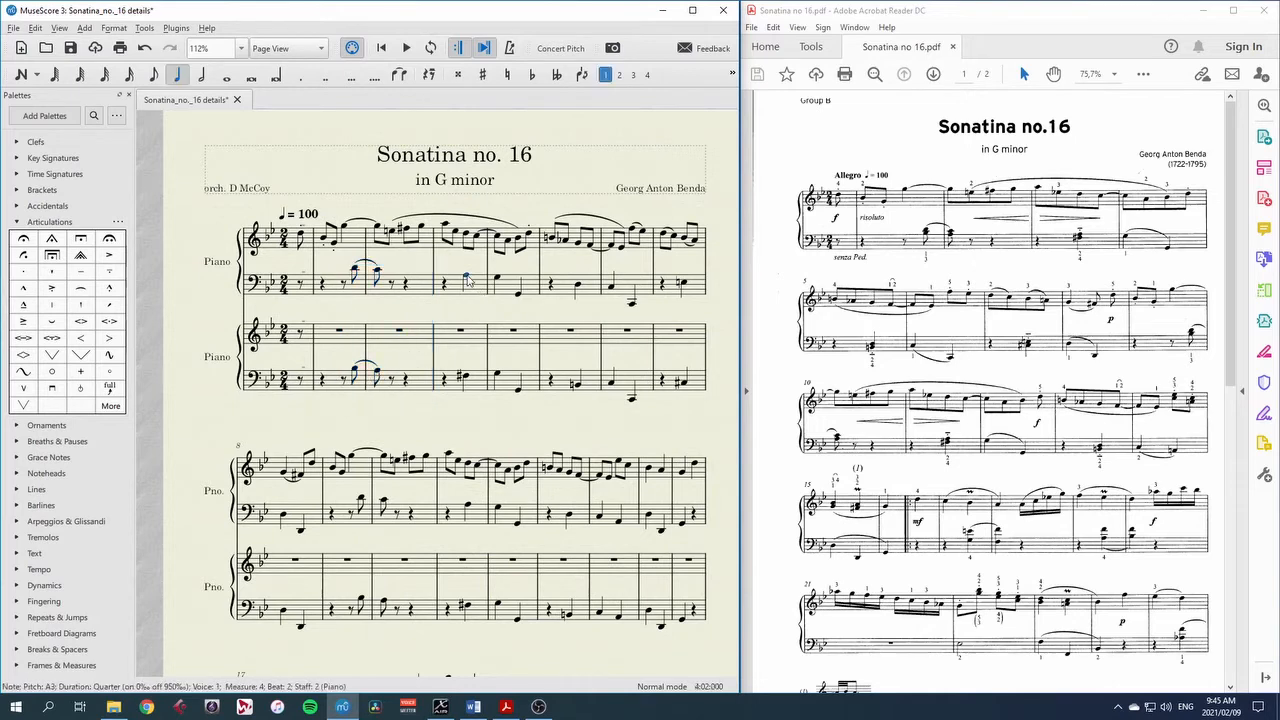
key(Escape)
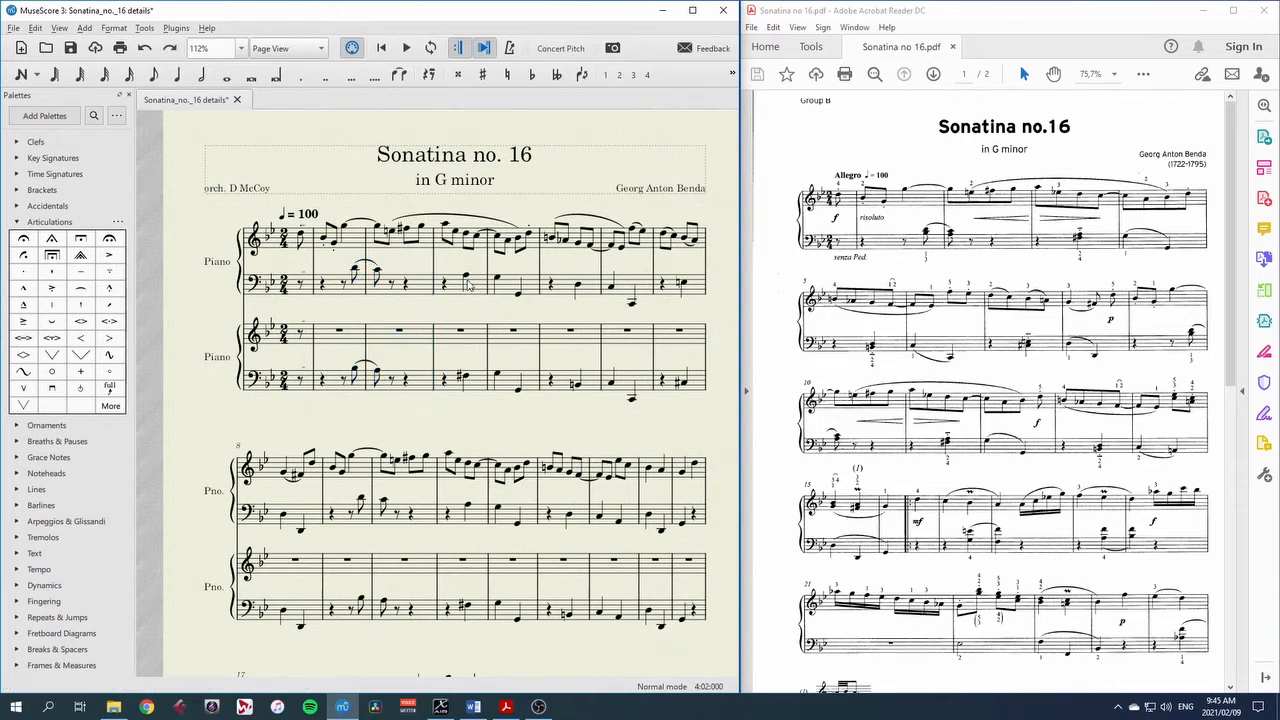
click(467, 282)
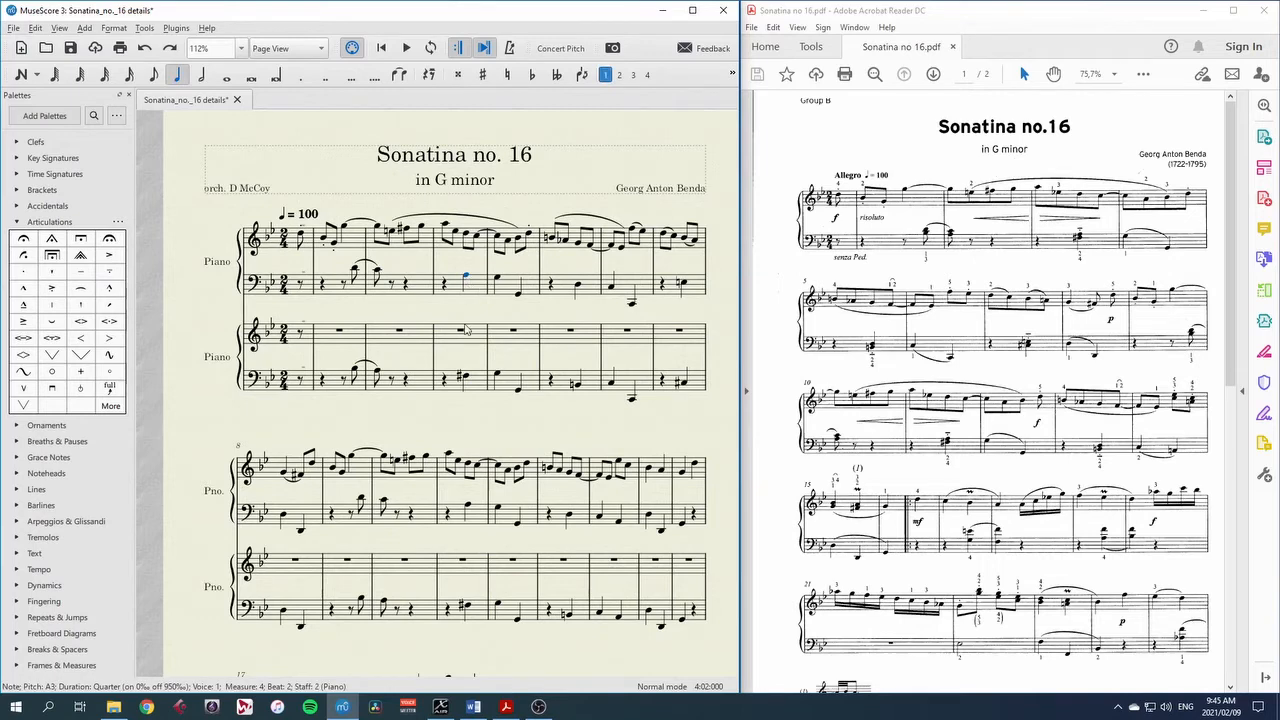
ctrl+click(466, 379)
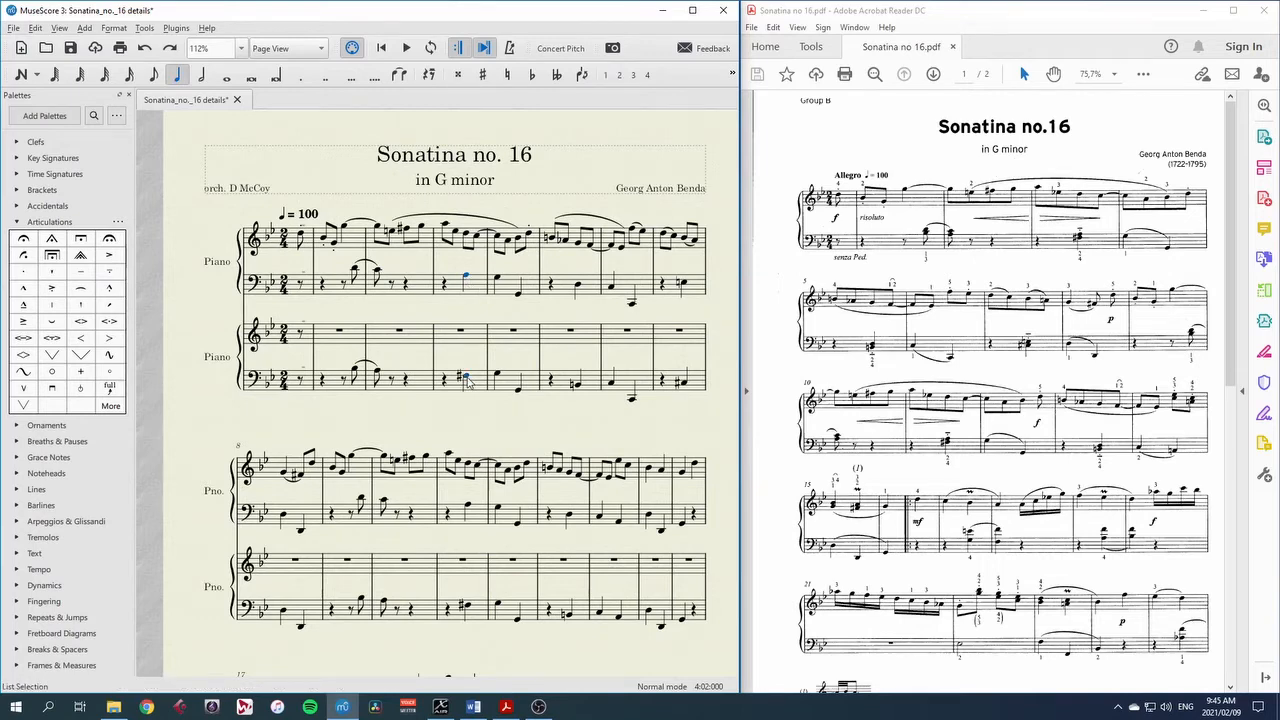
click(113, 274)
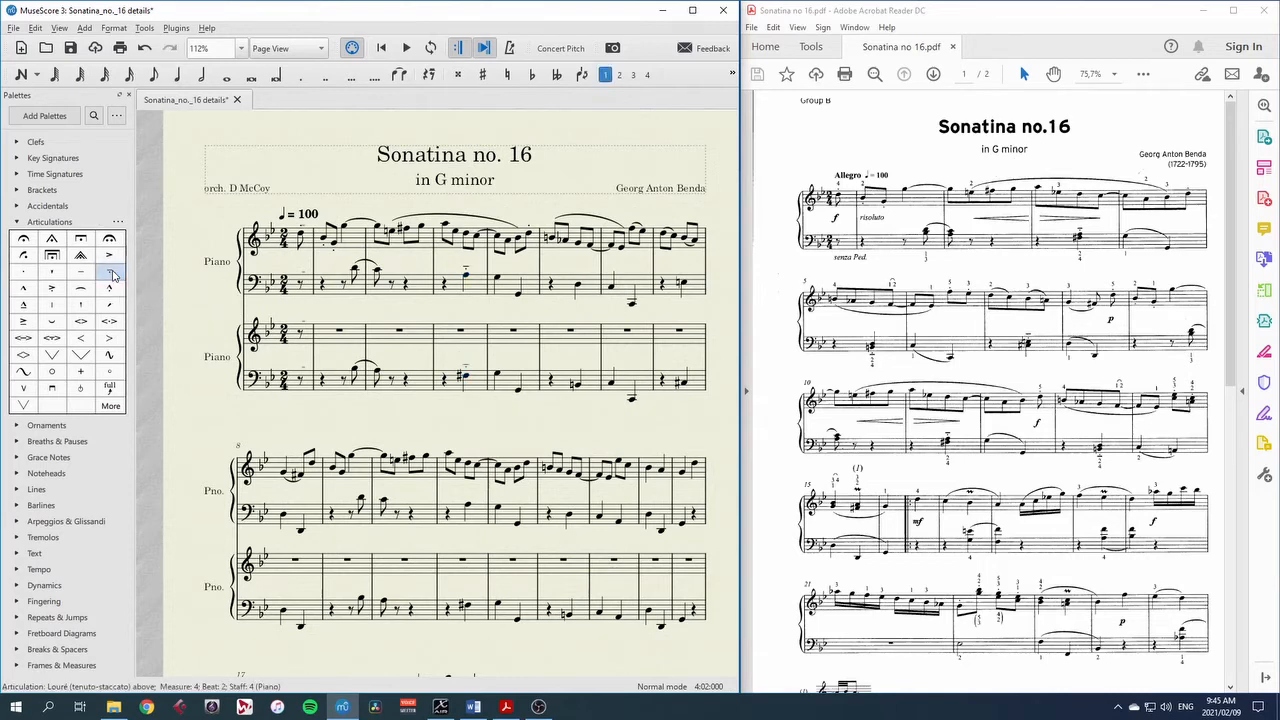
Step: In both pianos' bass staves, slur the two quarter notes of measure 5 and add louré to measure 6's beat 2 note
click(499, 283)
shift+click(519, 392)
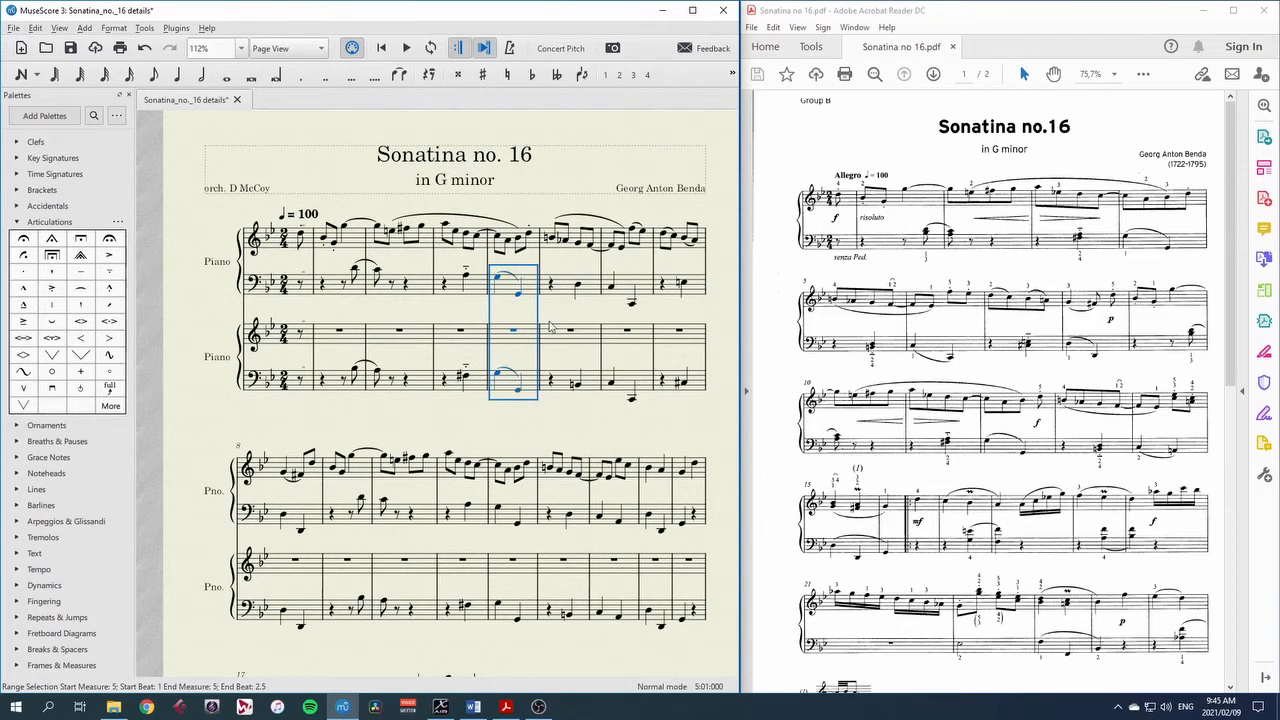
key(s)
click(582, 289)
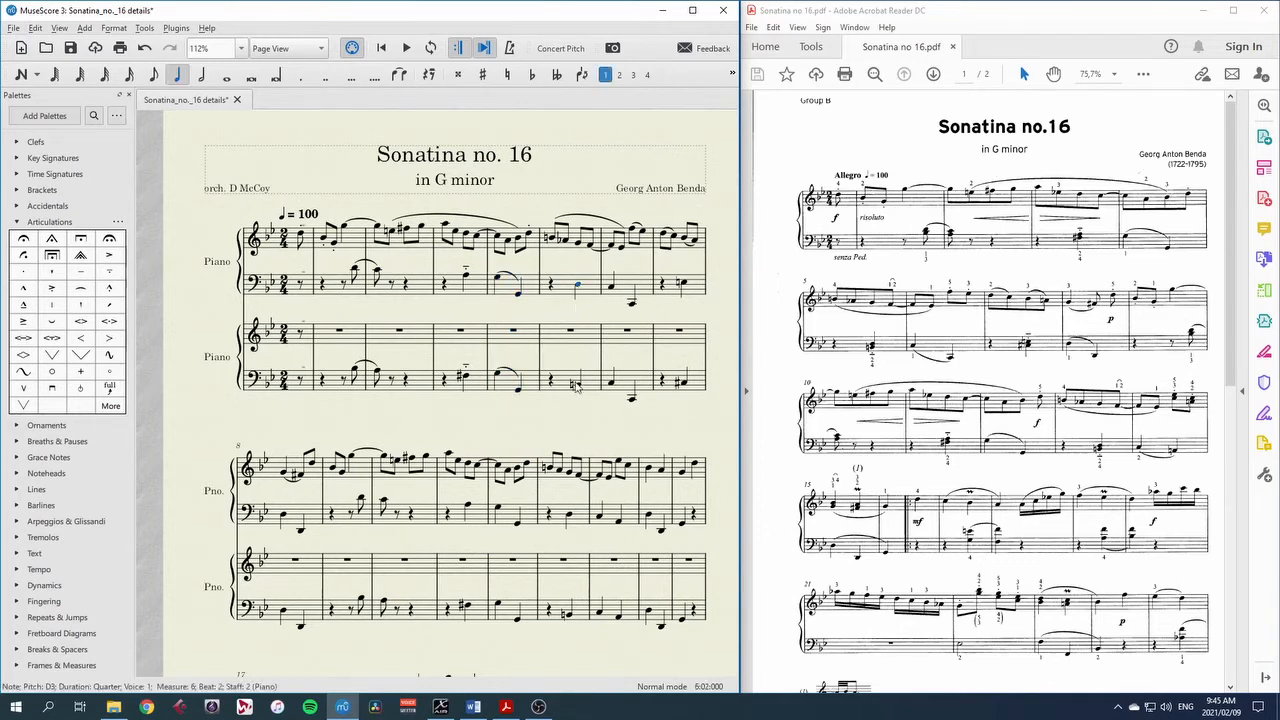
click(109, 272)
Step: Slur the two quarter notes of measure 7 in both bass staves, and replace the displayed articulation symbols with the dynamics symbols
click(614, 292)
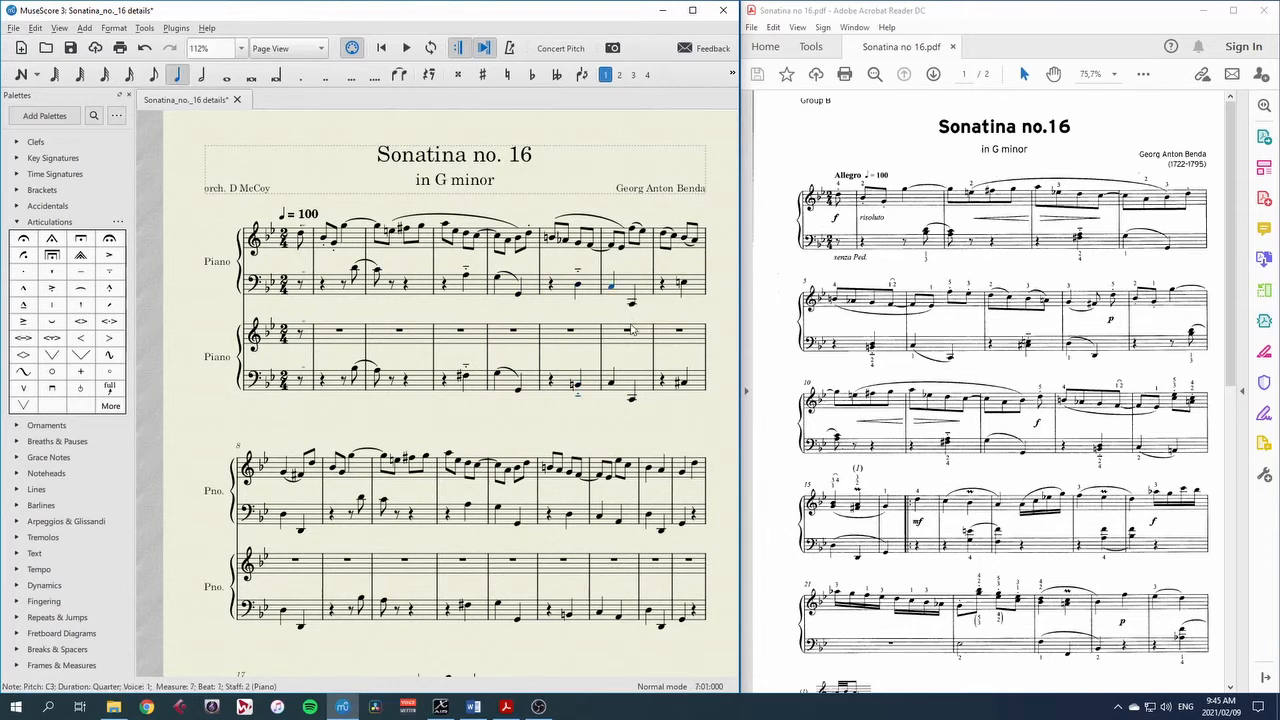
shift+click(632, 399)
click(554, 312)
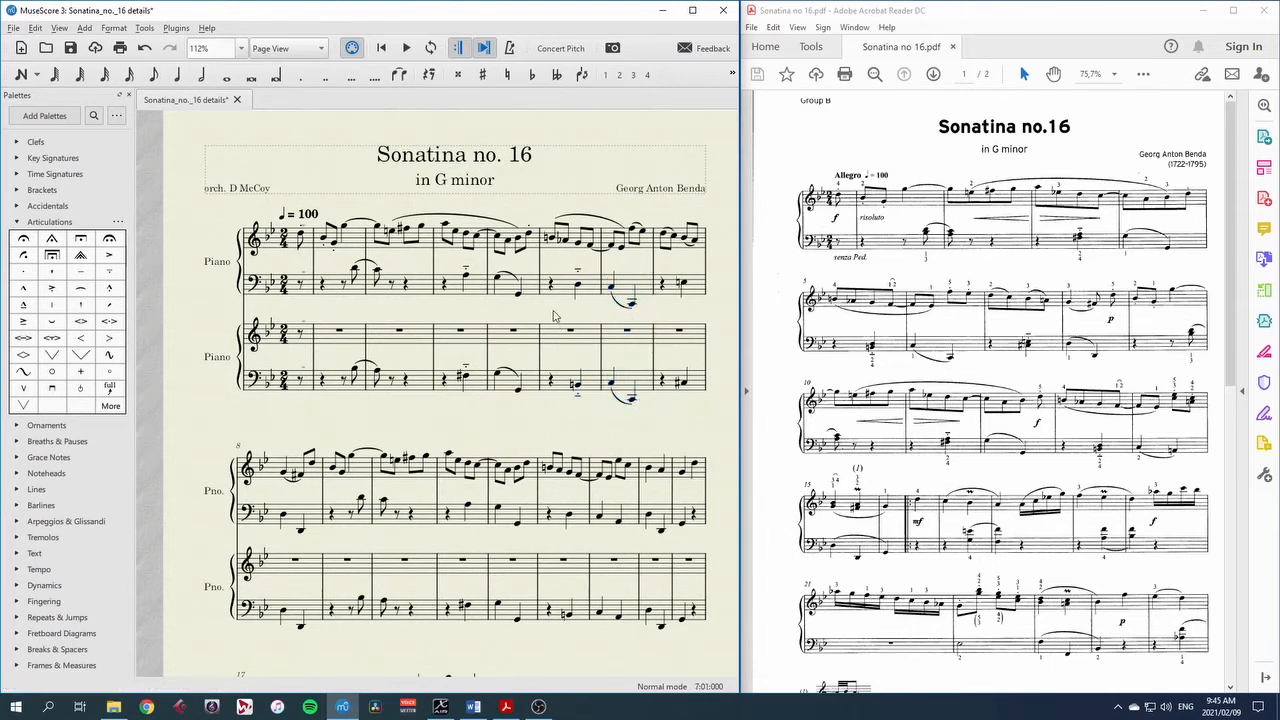
click(17, 223)
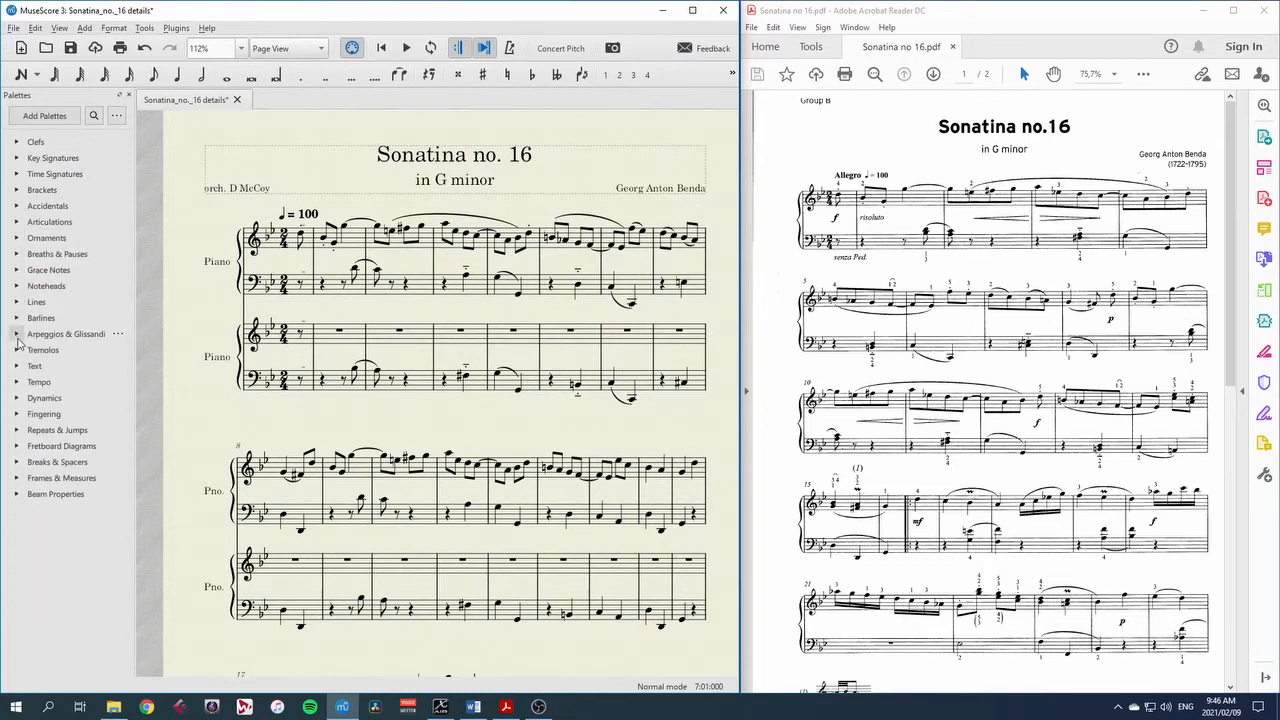
click(17, 398)
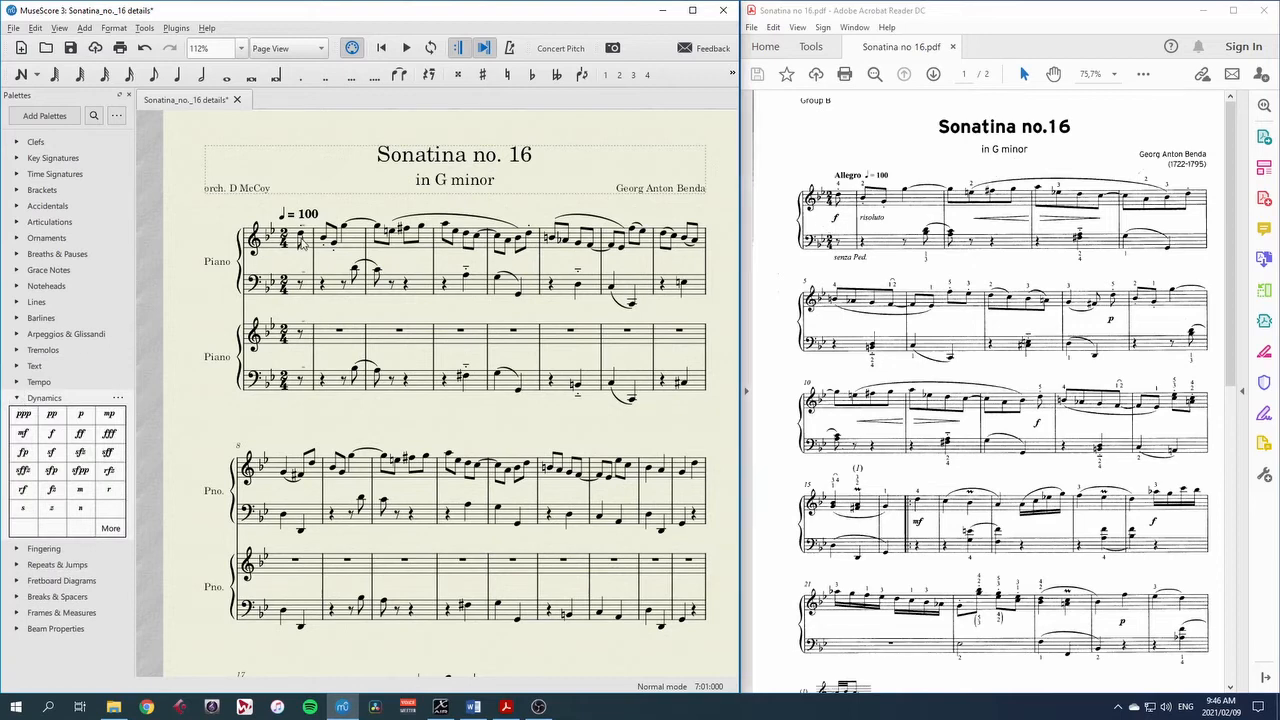
Step: Add a forte (f) marking under the opening note of the top staff only, and delete it
click(301, 237)
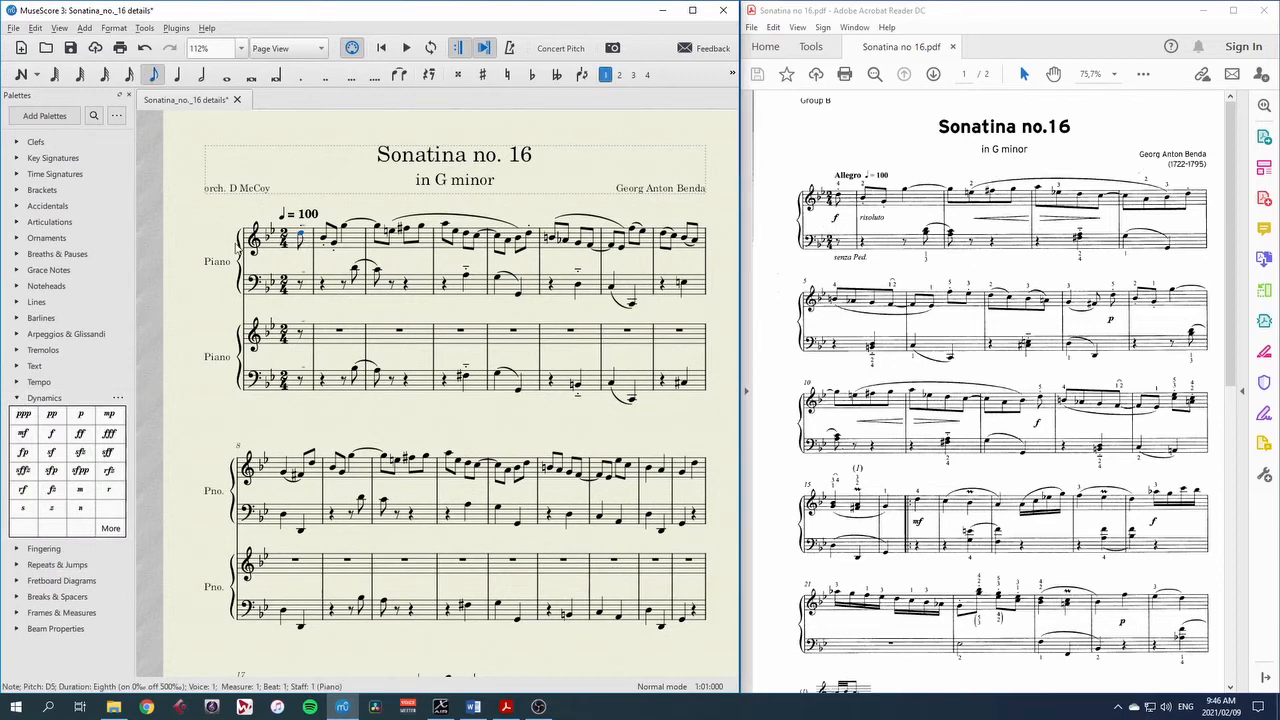
click(52, 434)
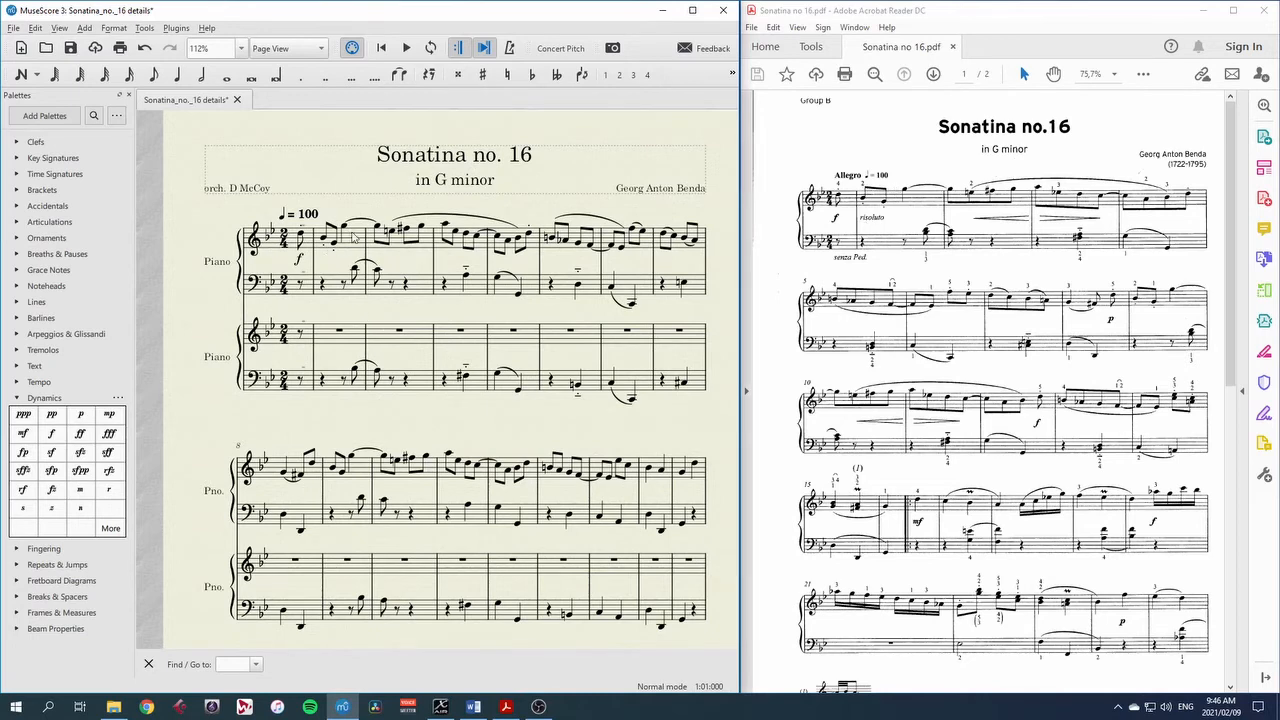
click(299, 262)
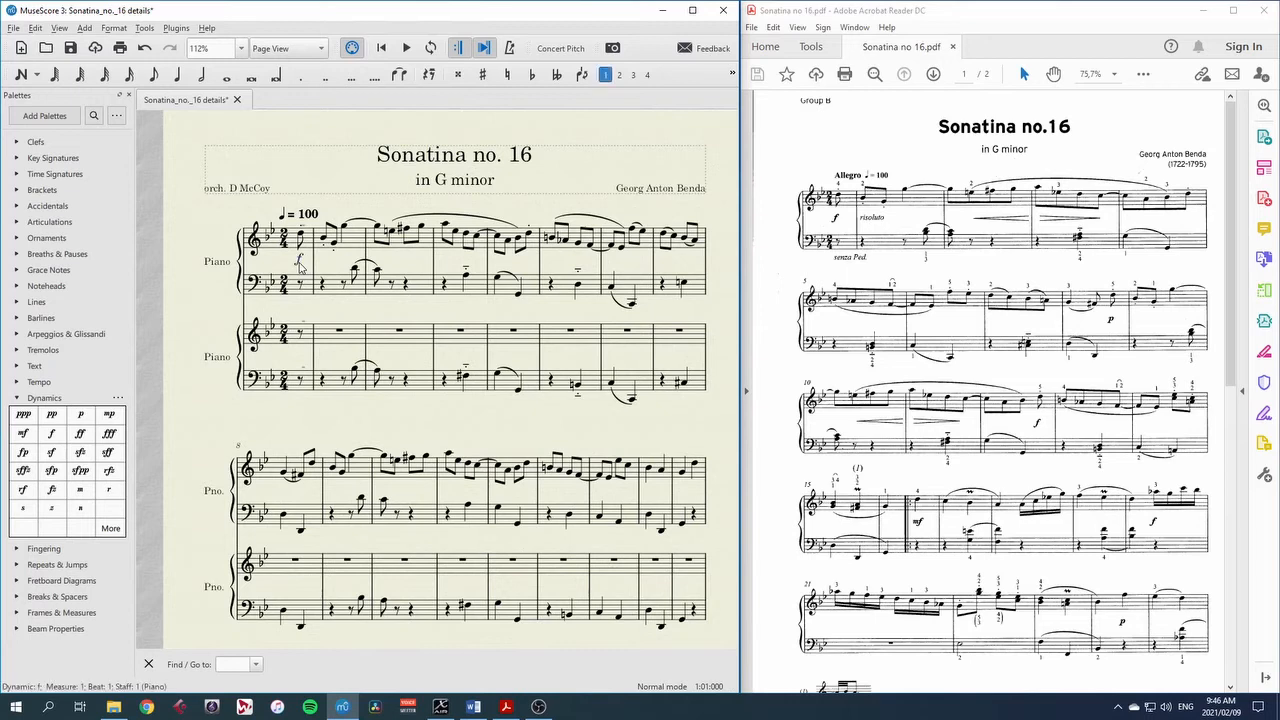
key(Delete)
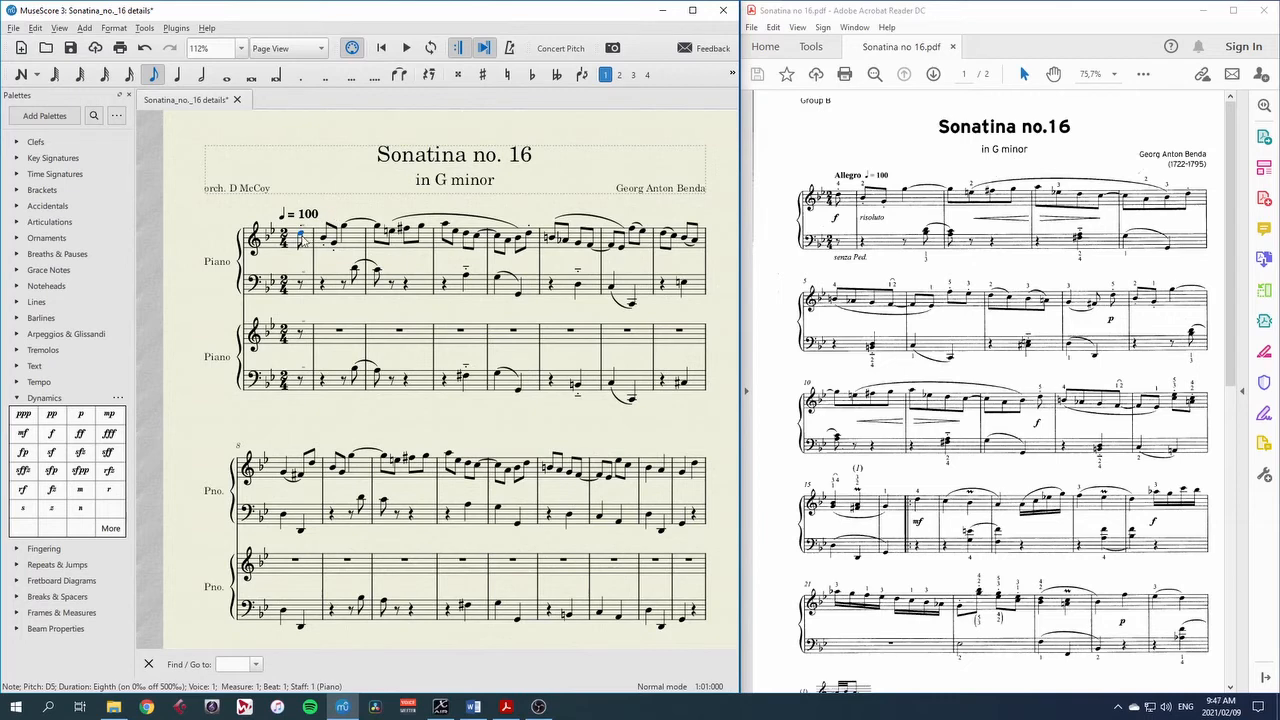
Step: Add a forte (f) marking at beat 1 of measure 1 on all four staves
shift+click(300, 385)
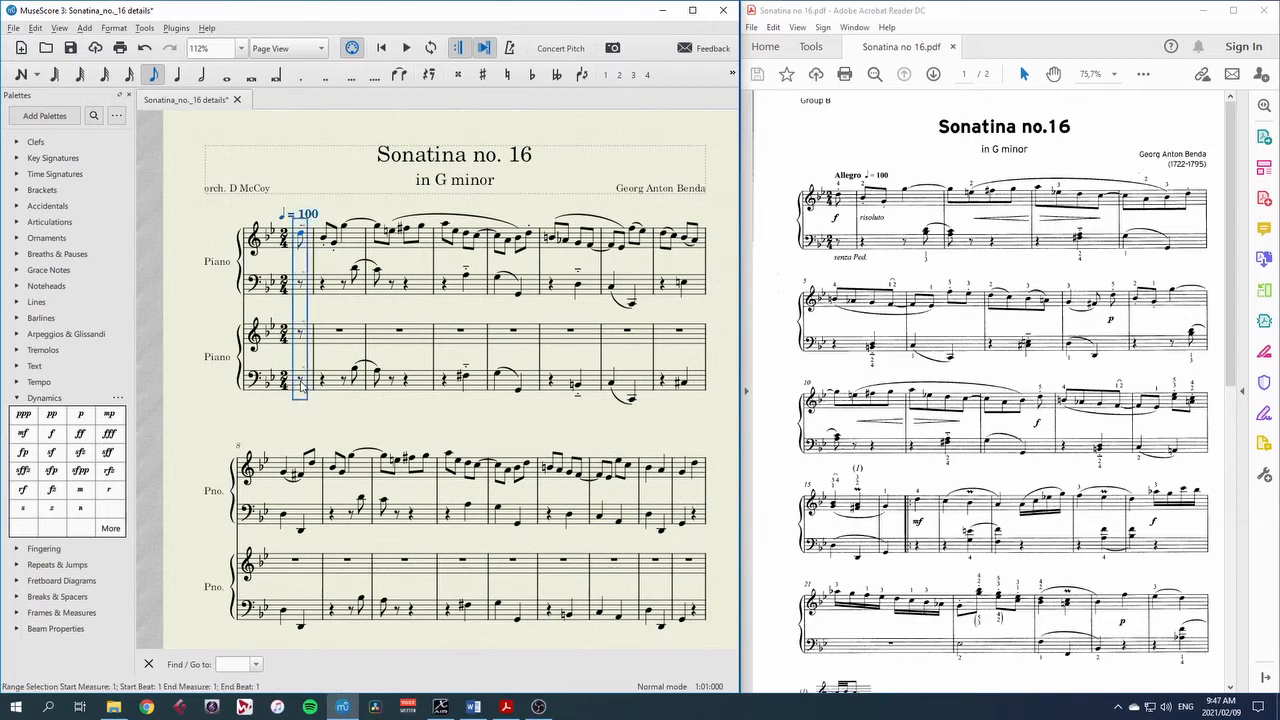
click(52, 436)
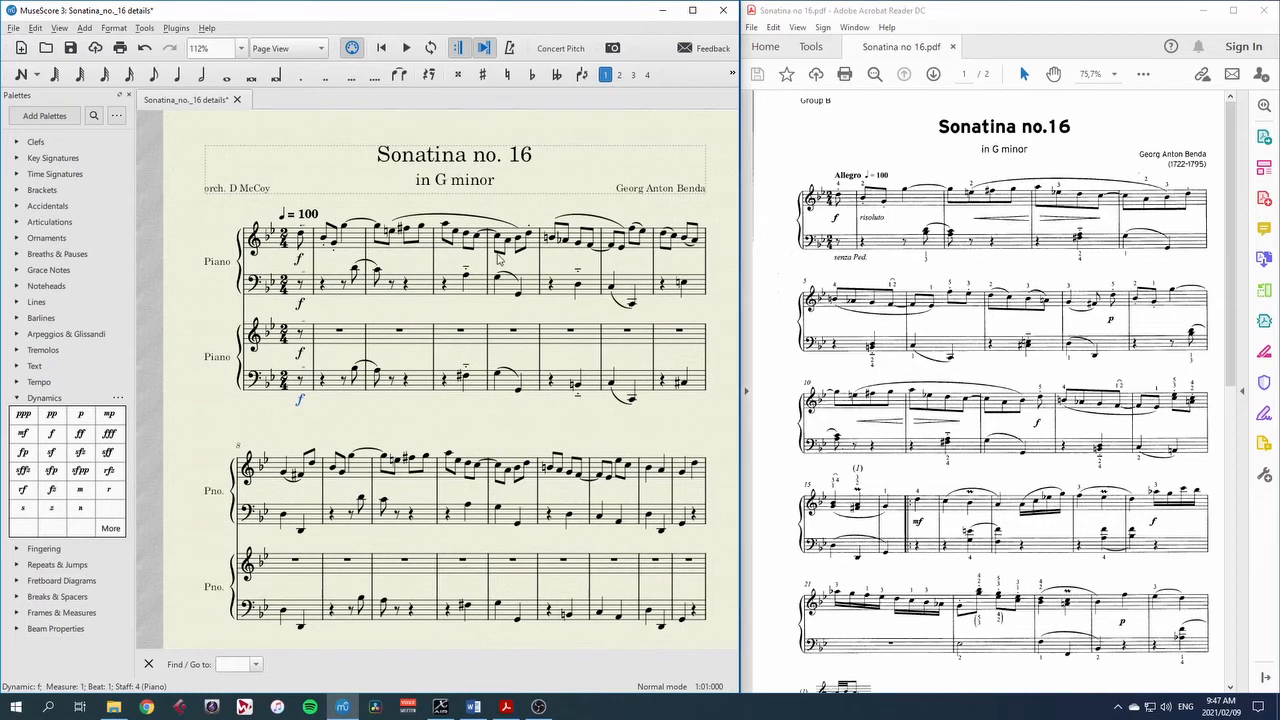
Step: Add a crescendo hairpin under the top staff from beat 1.5 to beat 2.5 of measure 3
click(455, 236)
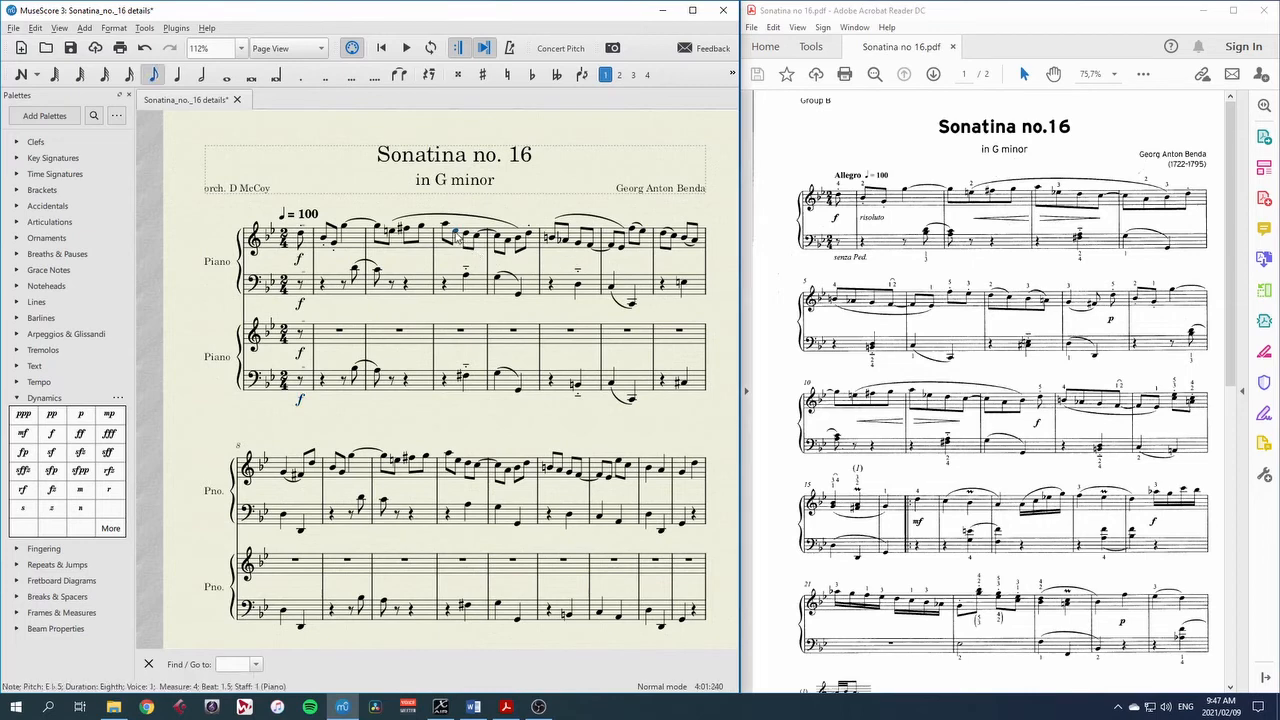
click(390, 233)
shift+click(423, 231)
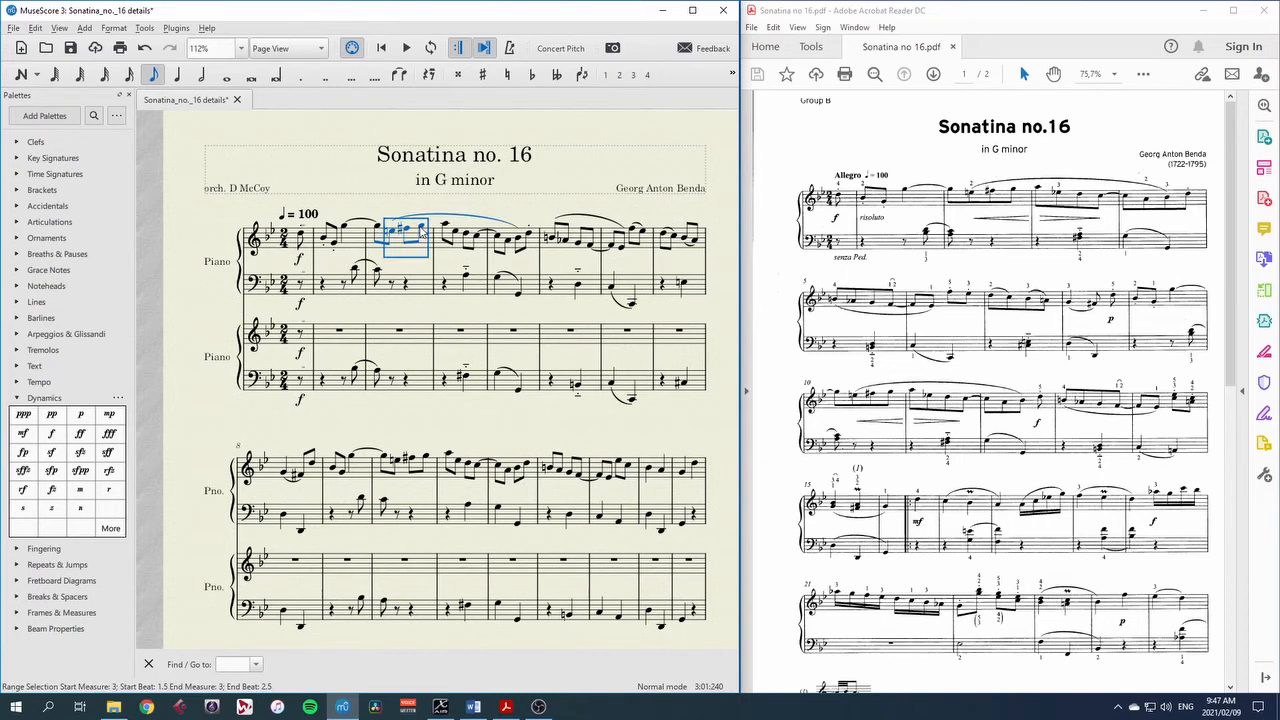
key(shift+comma)
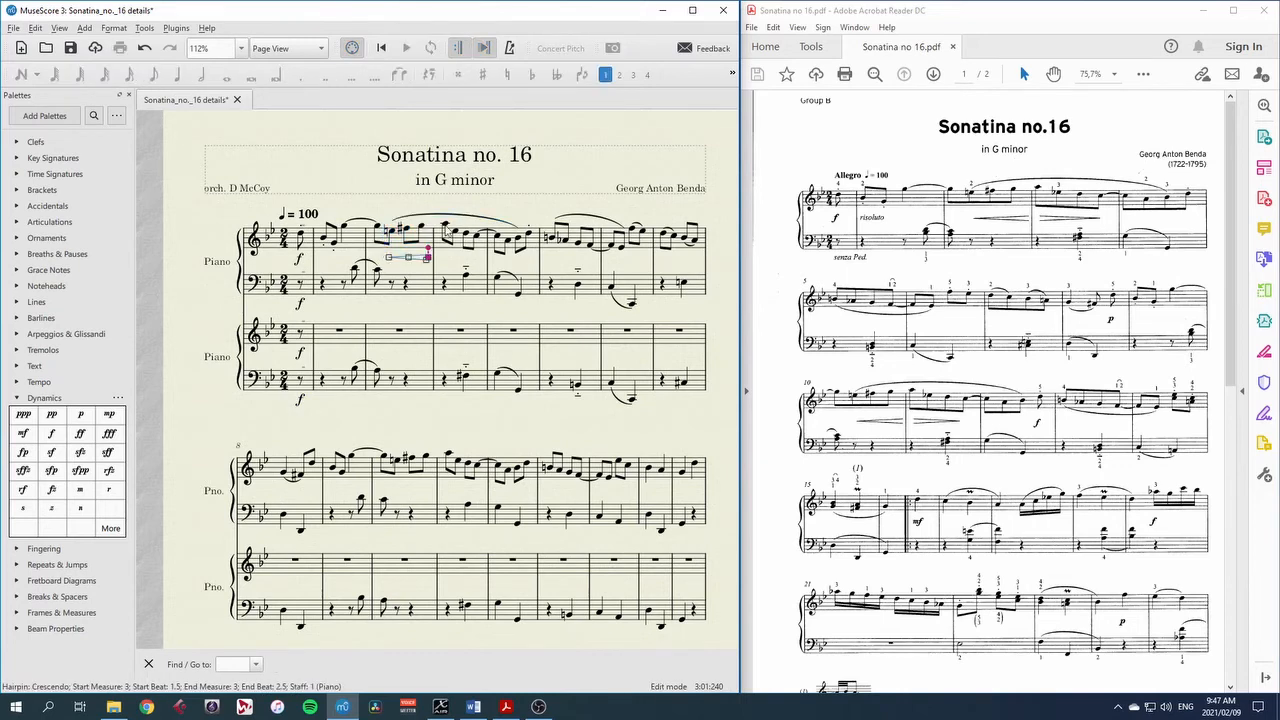
Step: Add a decrescendo hairpin under the top staff from beat 1 to beat 2.5 of measure 4
click(446, 227)
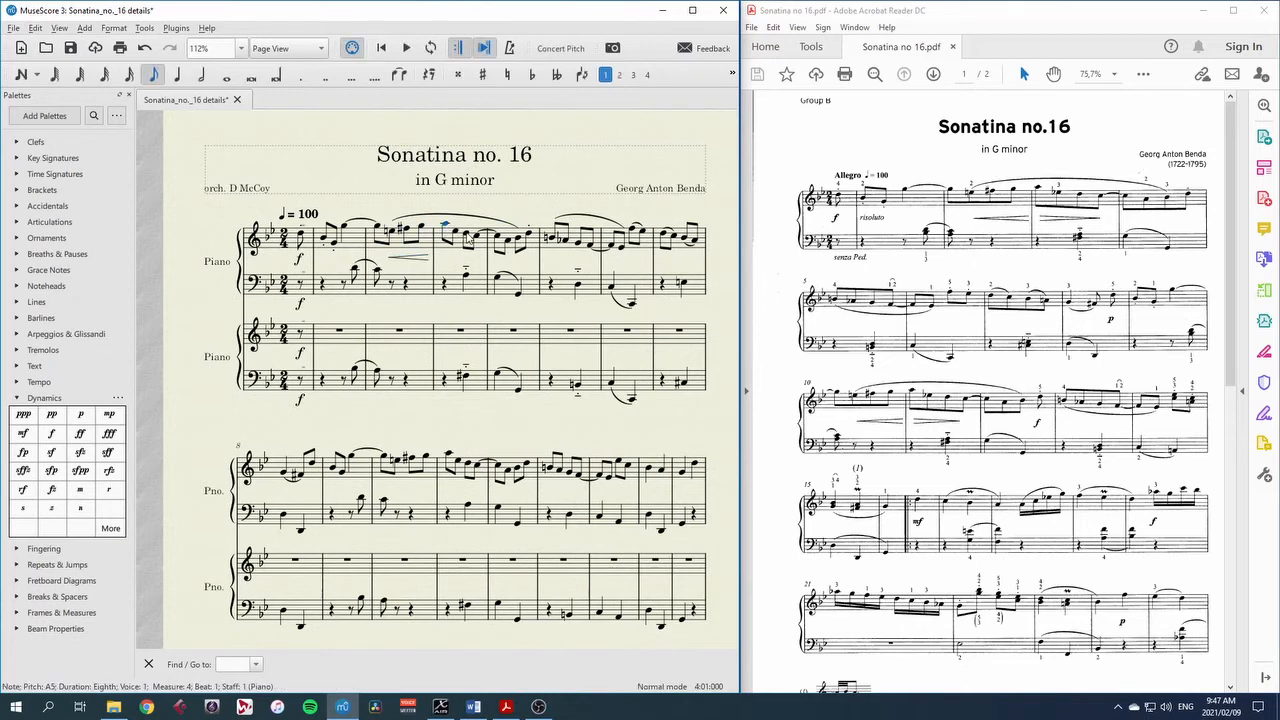
shift+click(479, 241)
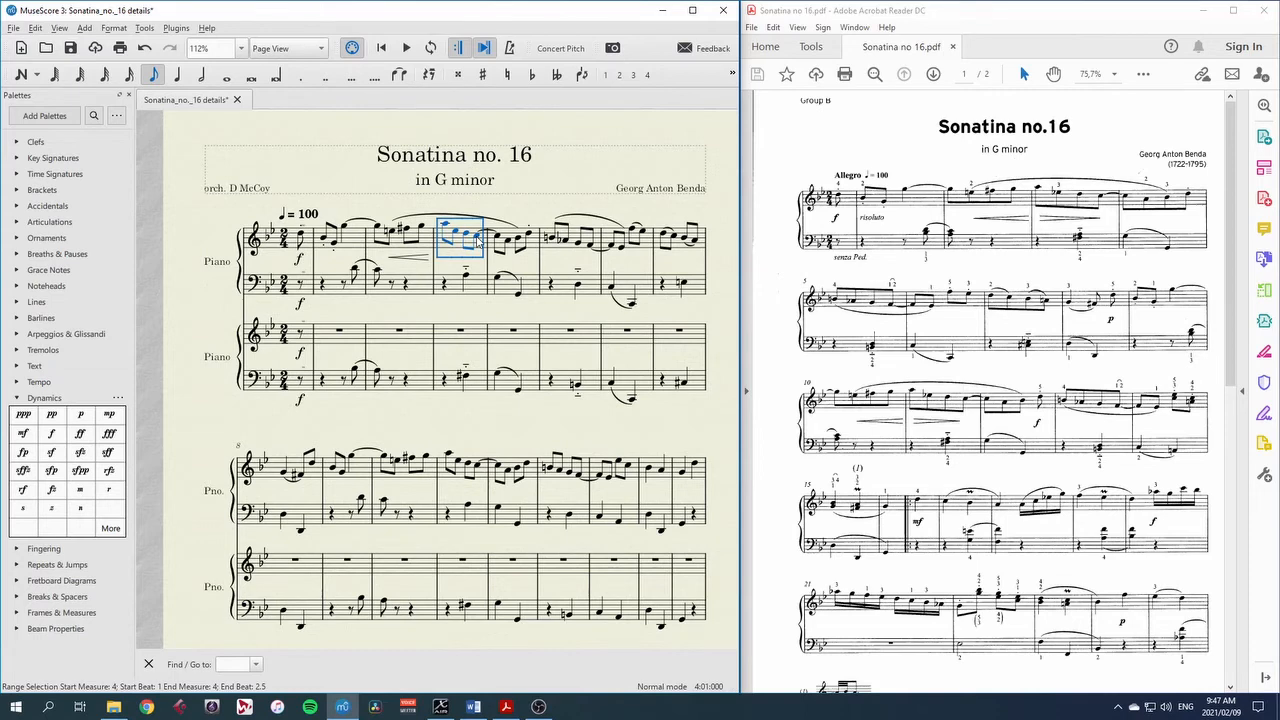
key(greater)
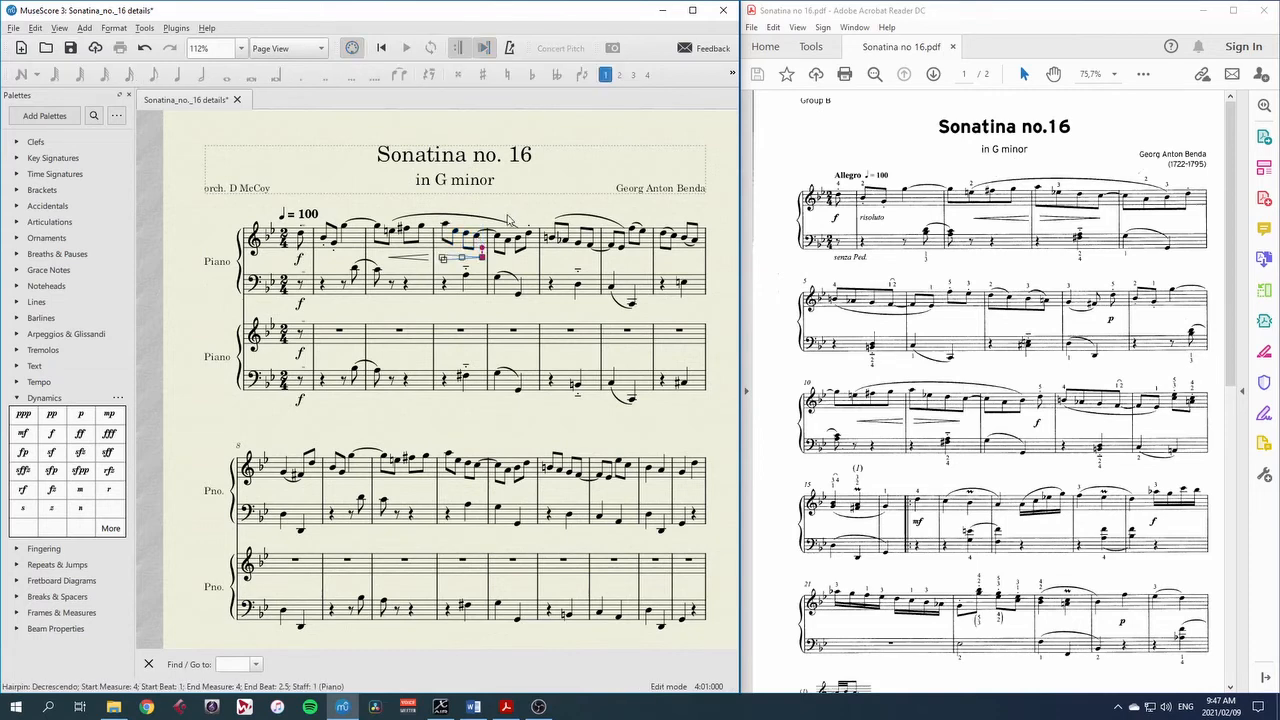
key(Escape)
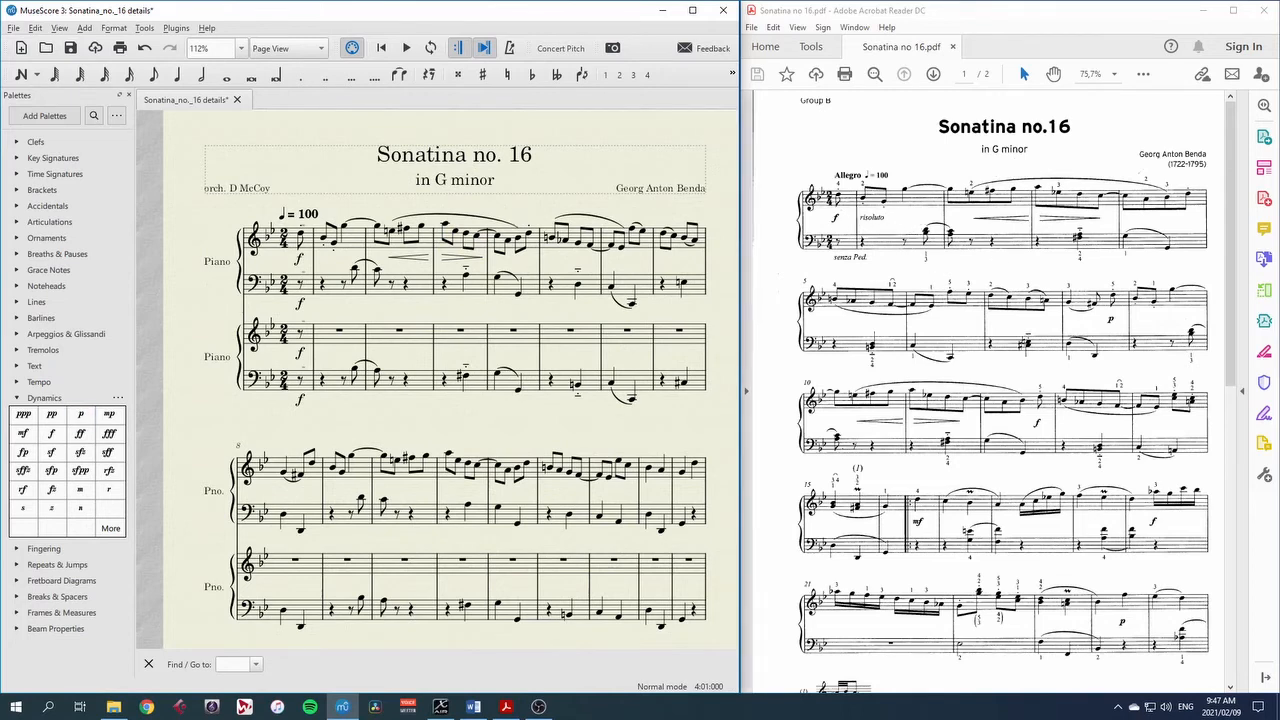
Step: Add the expression text "risoluto" under the first top-staff note of measure 2
click(17, 398)
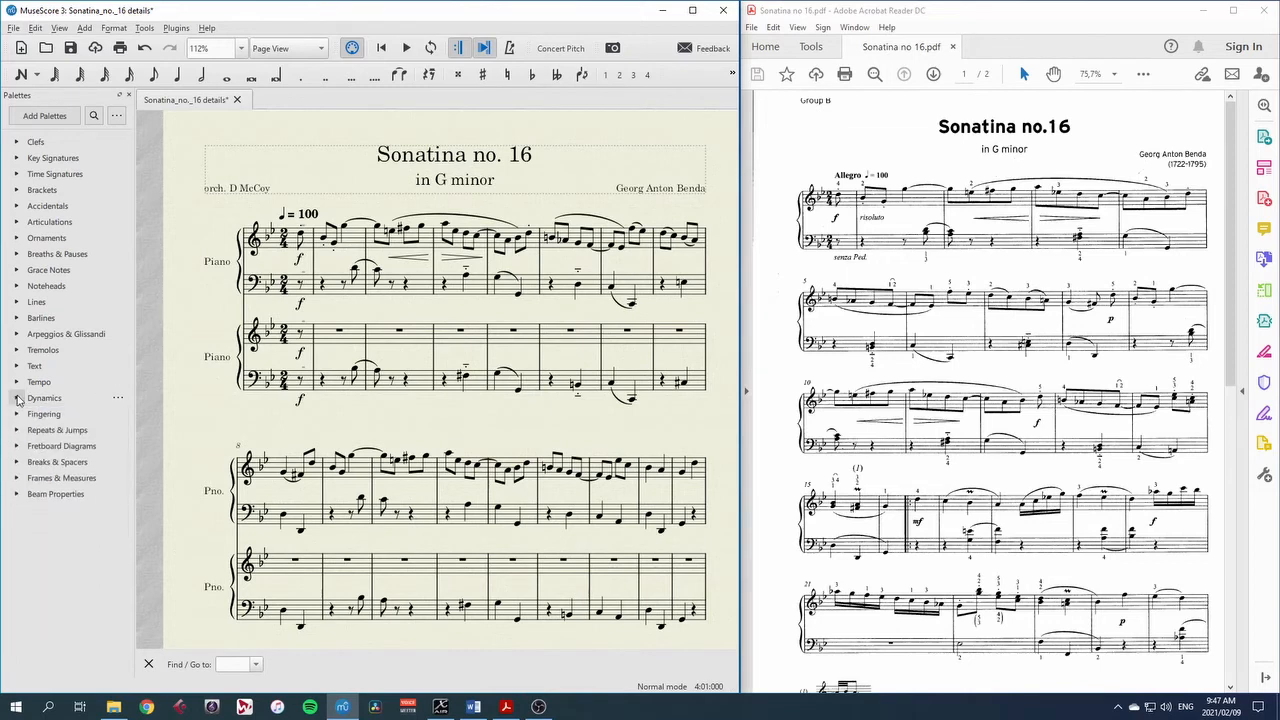
click(16, 366)
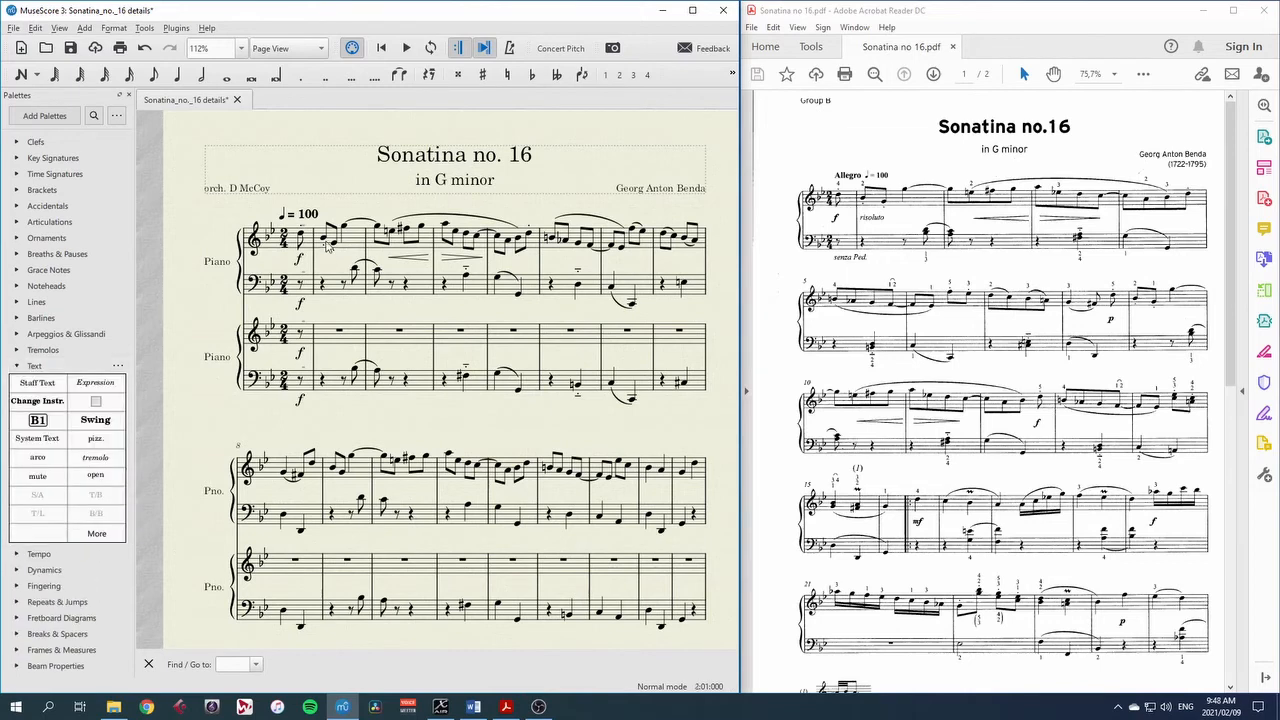
click(327, 242)
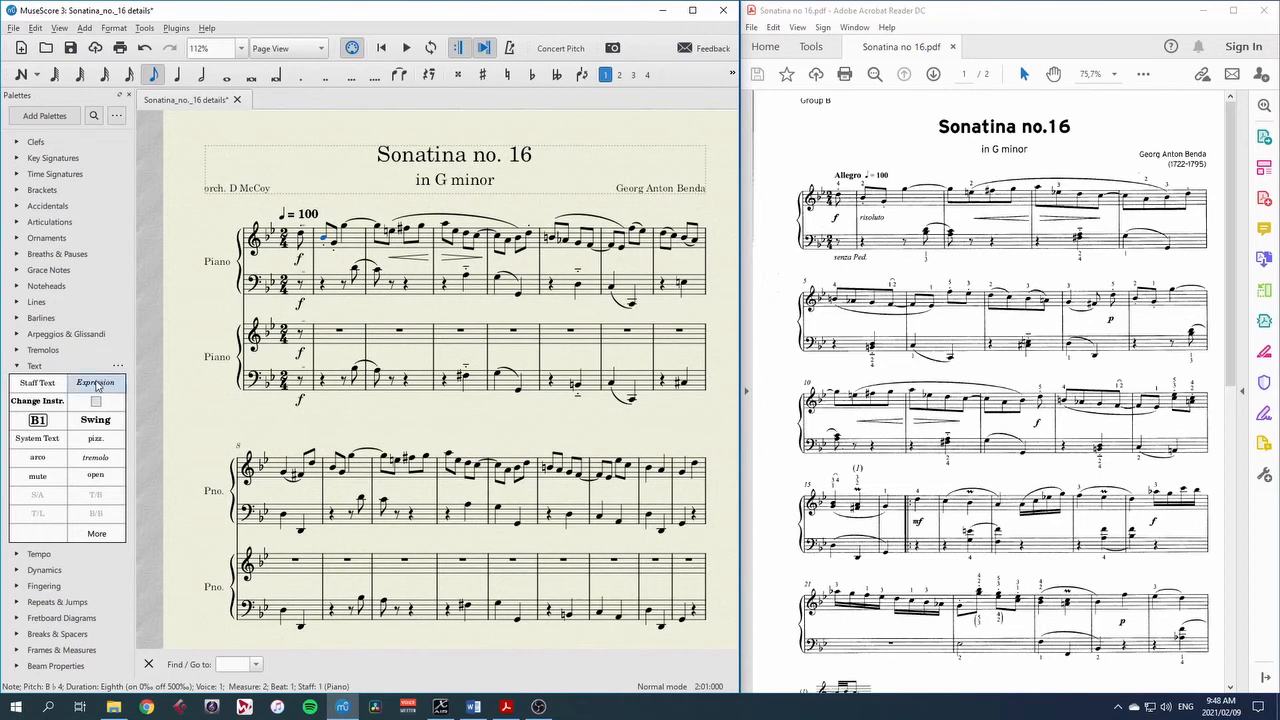
drag(97, 386, 296, 260)
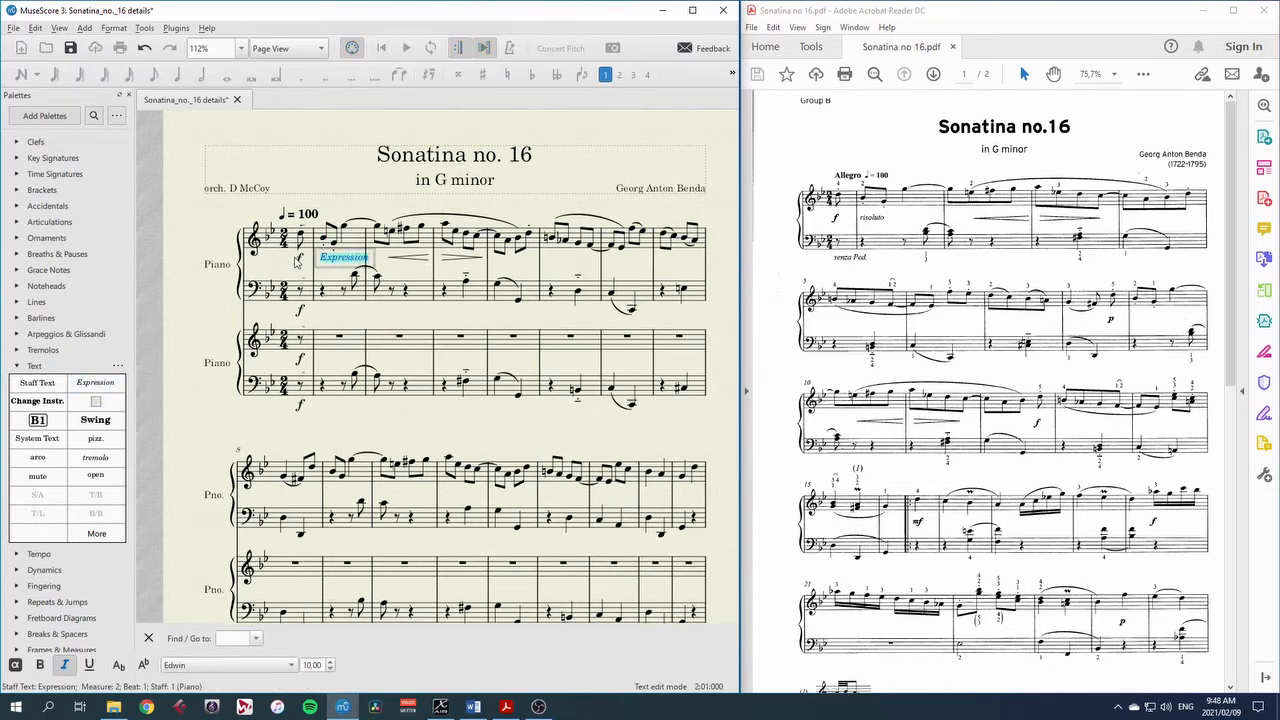
text(risoluto)
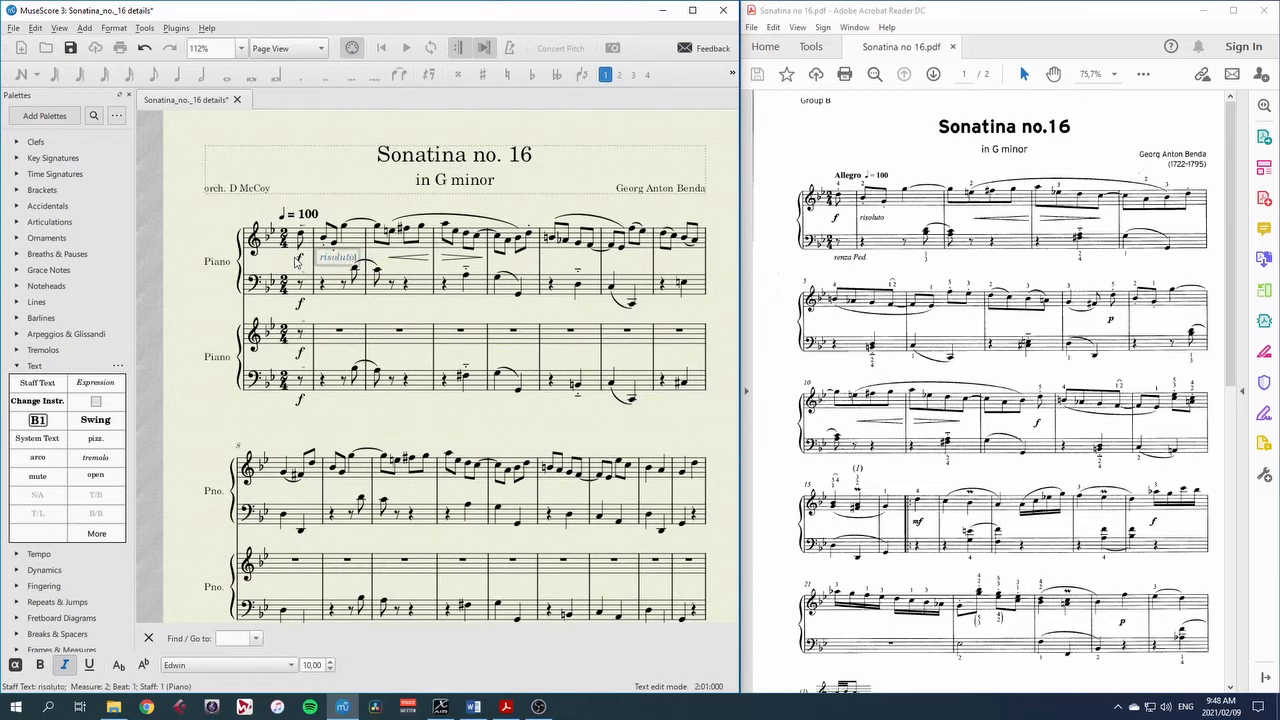
click(331, 313)
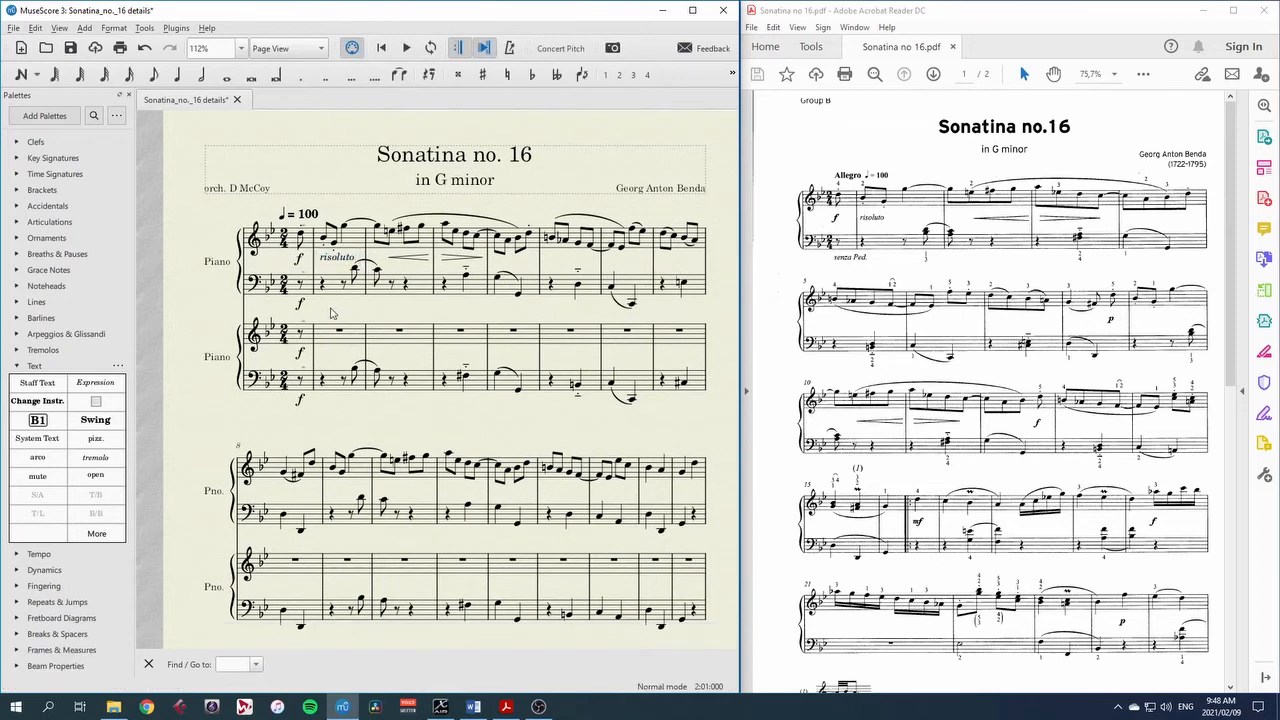
Step: Add the expression text "risoluto" under beat 1 of measure 2 on the second and fourth staves
click(322, 287)
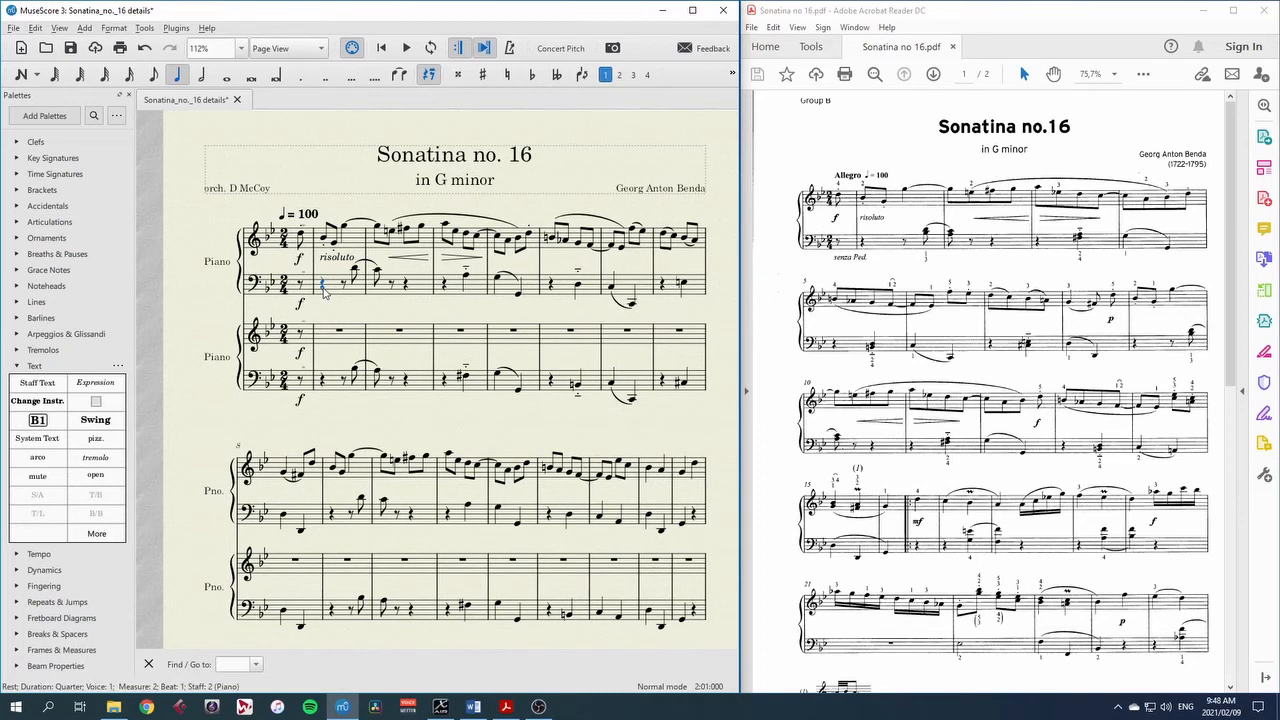
key(ctrl+e)
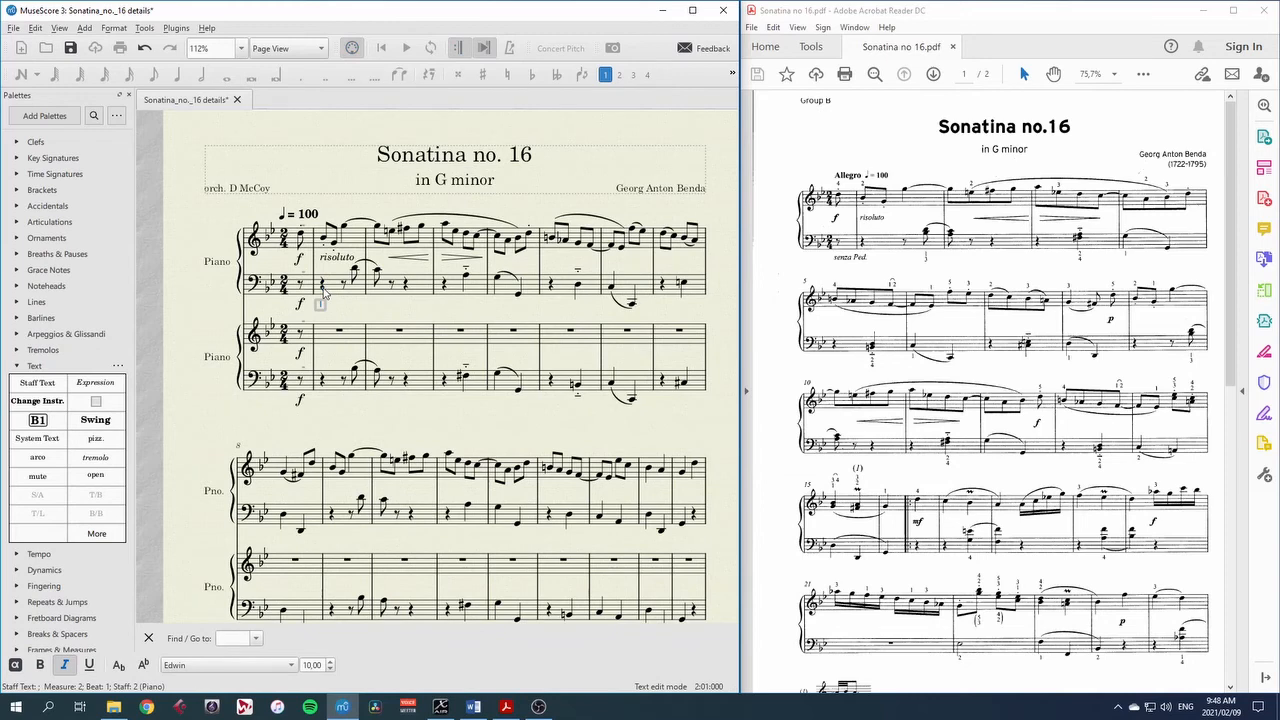
text(risoluto)
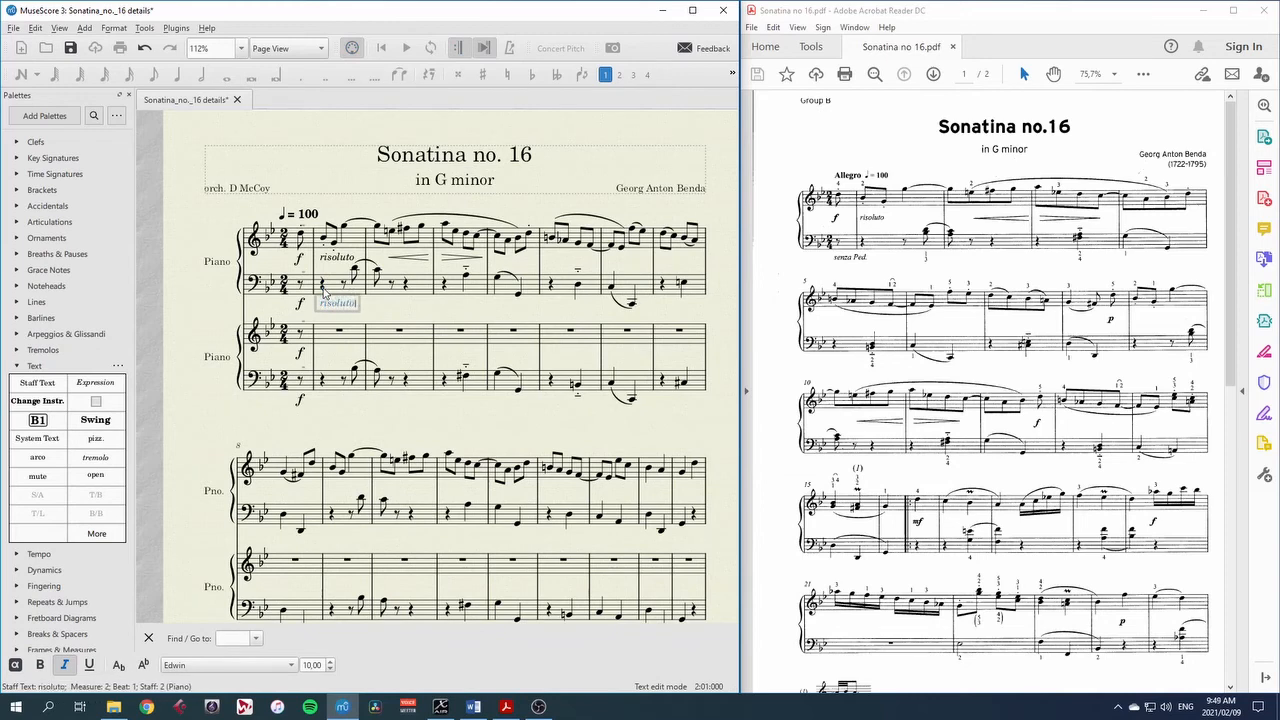
key(Escape)
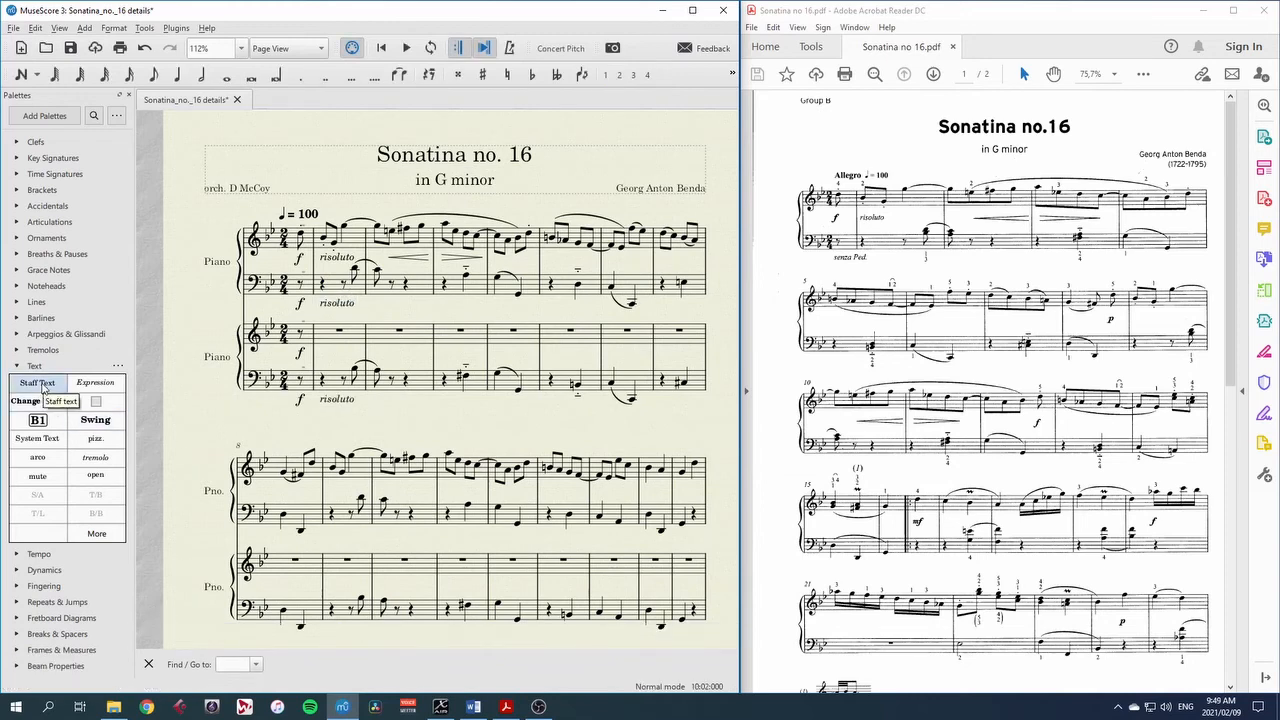
Step: Add the staff text "Solo" above the beat 2 quarter note of measure 10 on the top staff
click(352, 459)
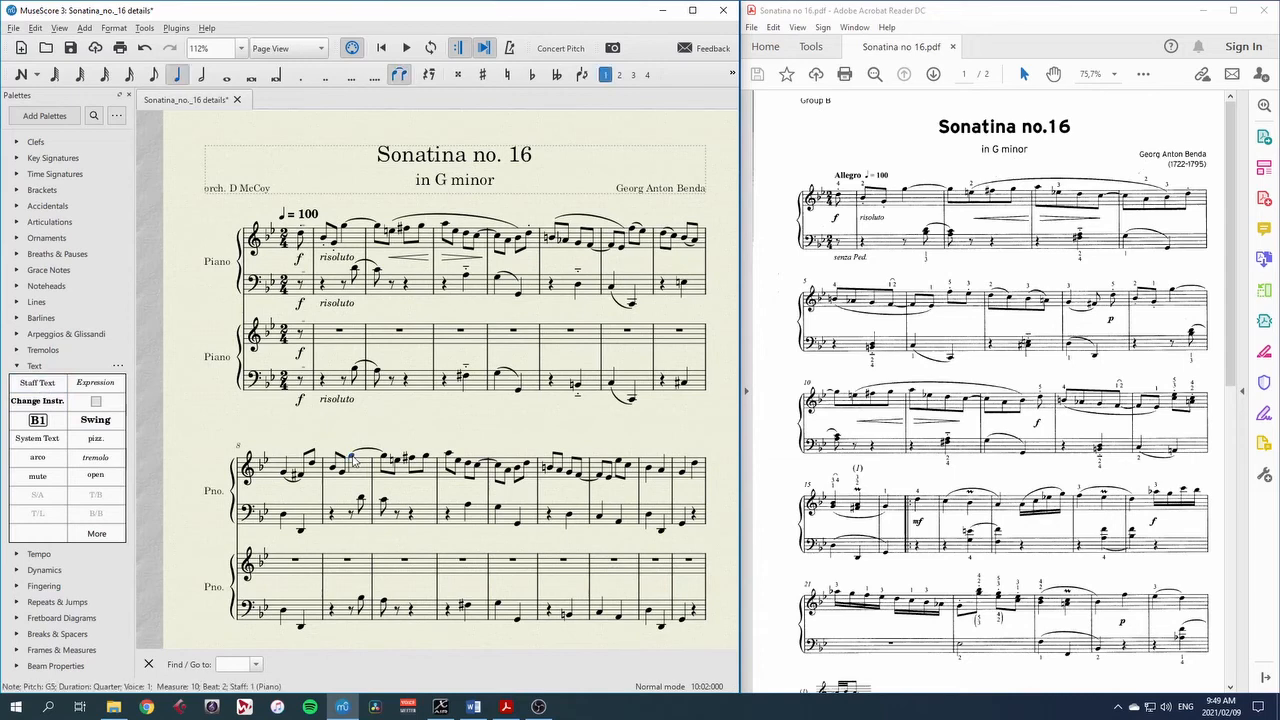
key(ctrl+t)
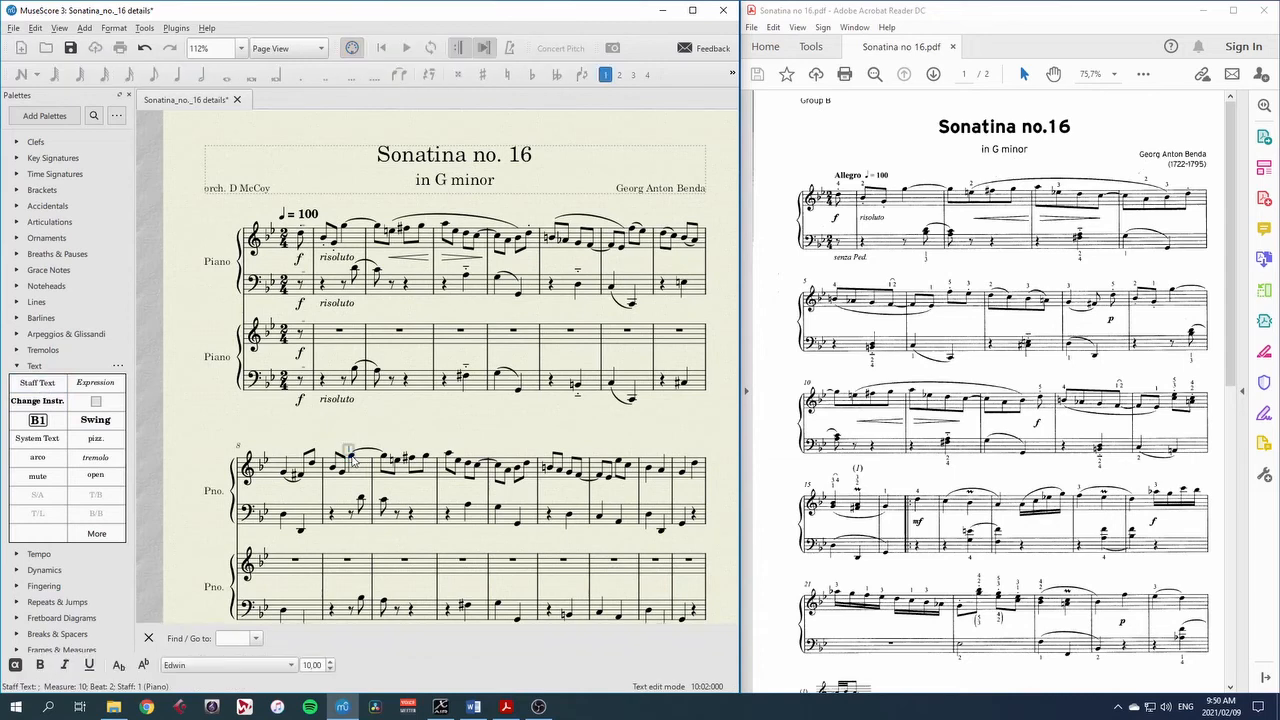
text(Solo)
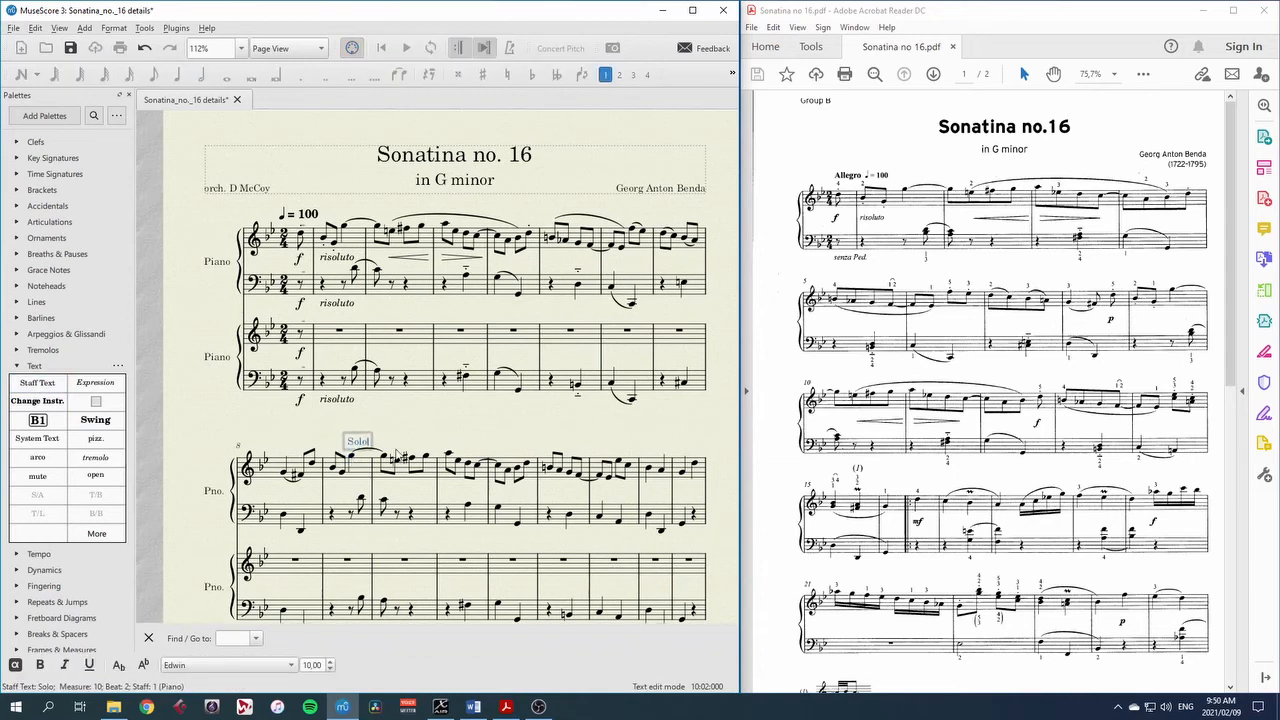
click(418, 444)
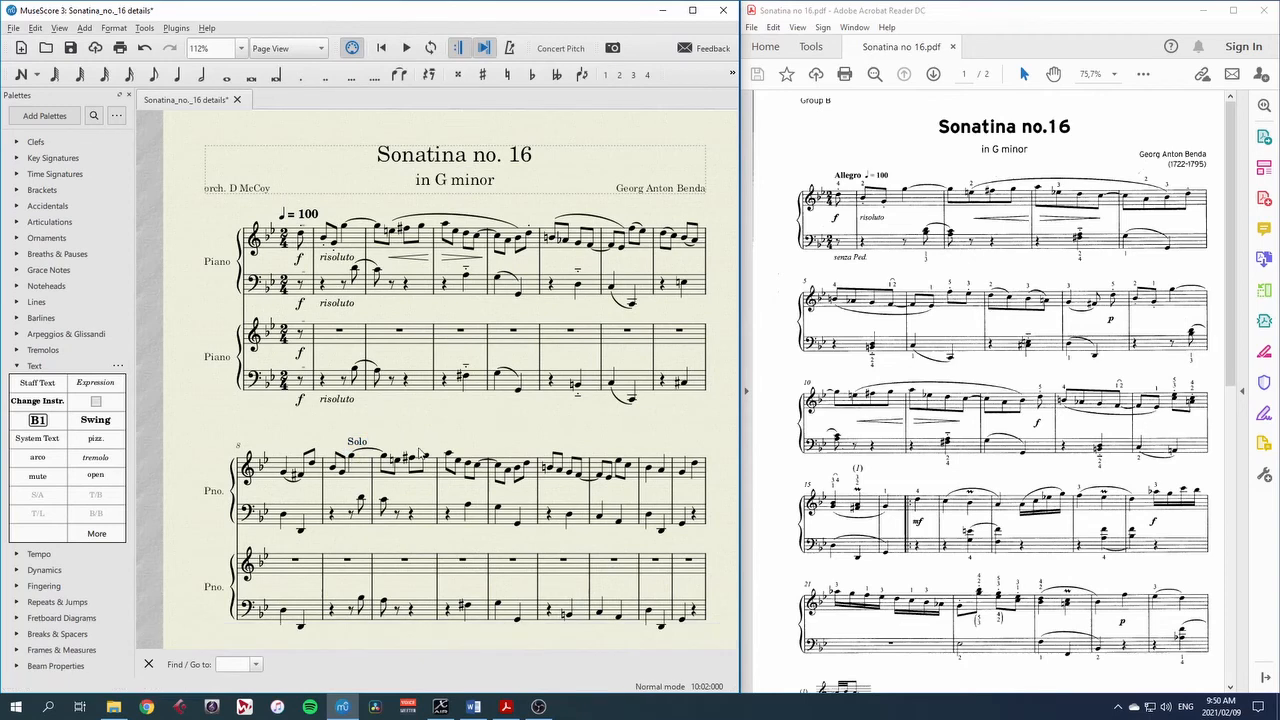
Step: Add a quarter note = 80 tempo marking above beat 1 of measure 13 on the top staff, and delete it
click(498, 468)
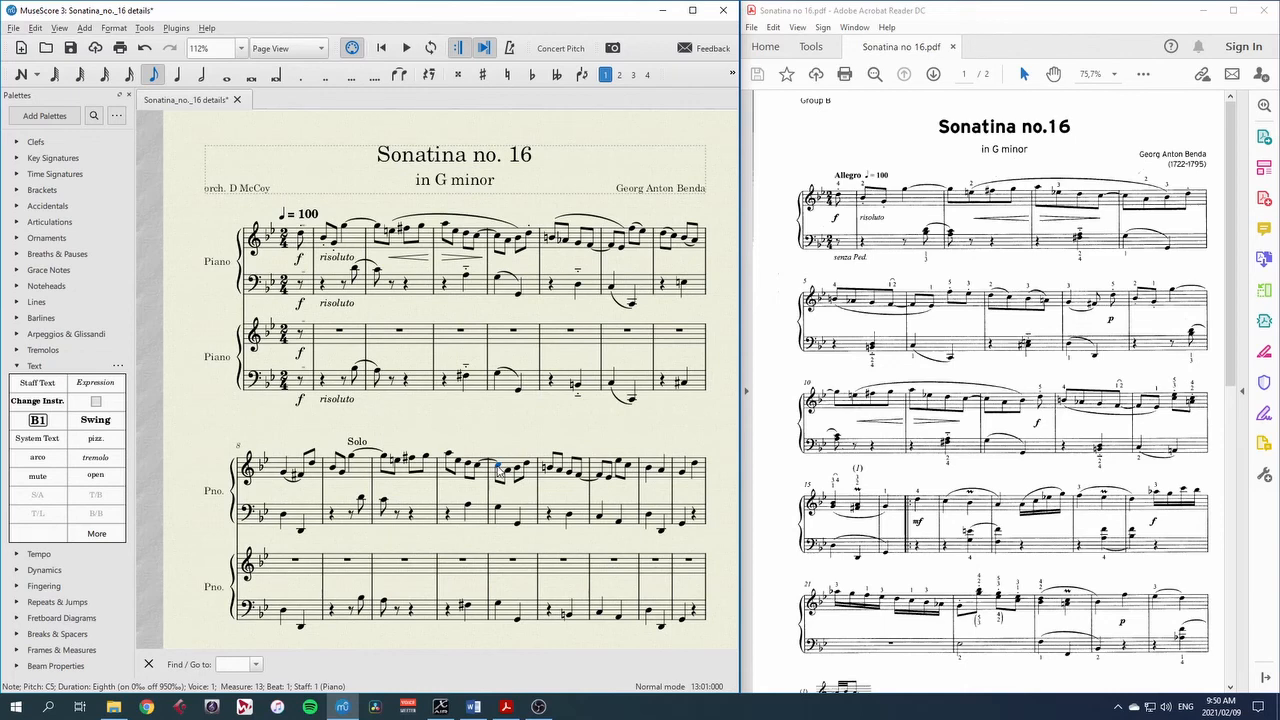
key(alt+t)
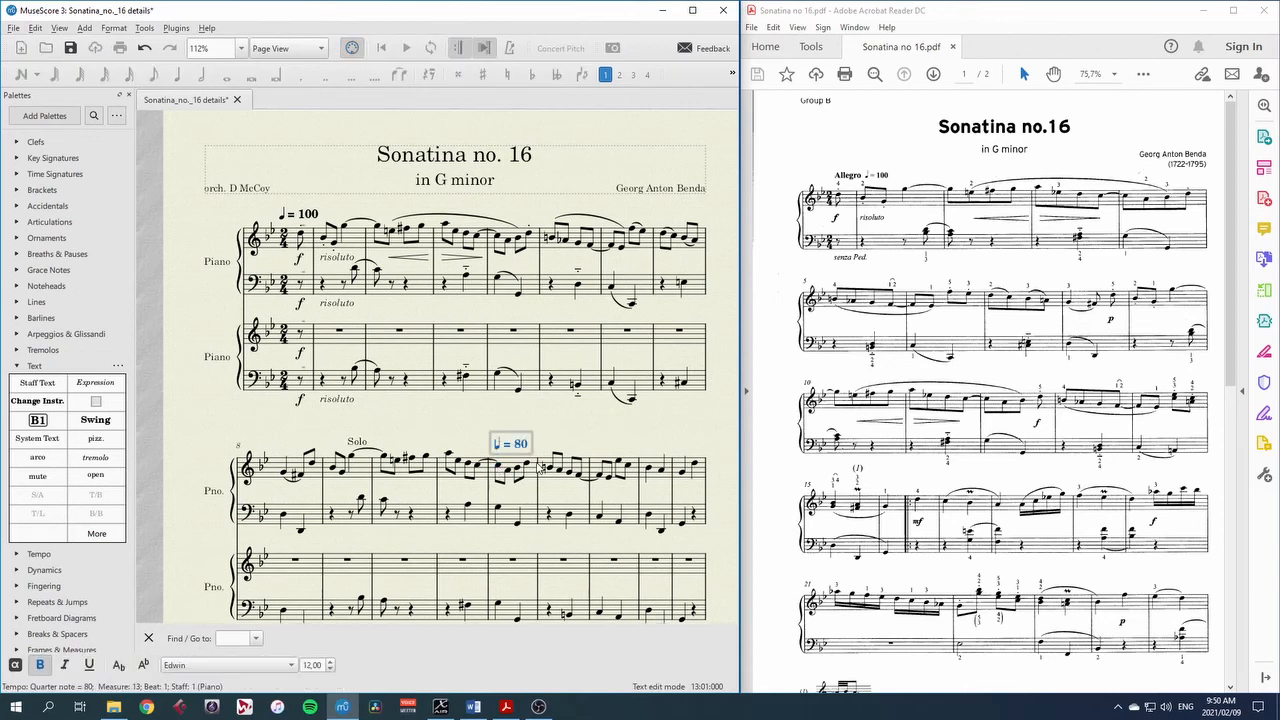
key(Escape)
click(543, 443)
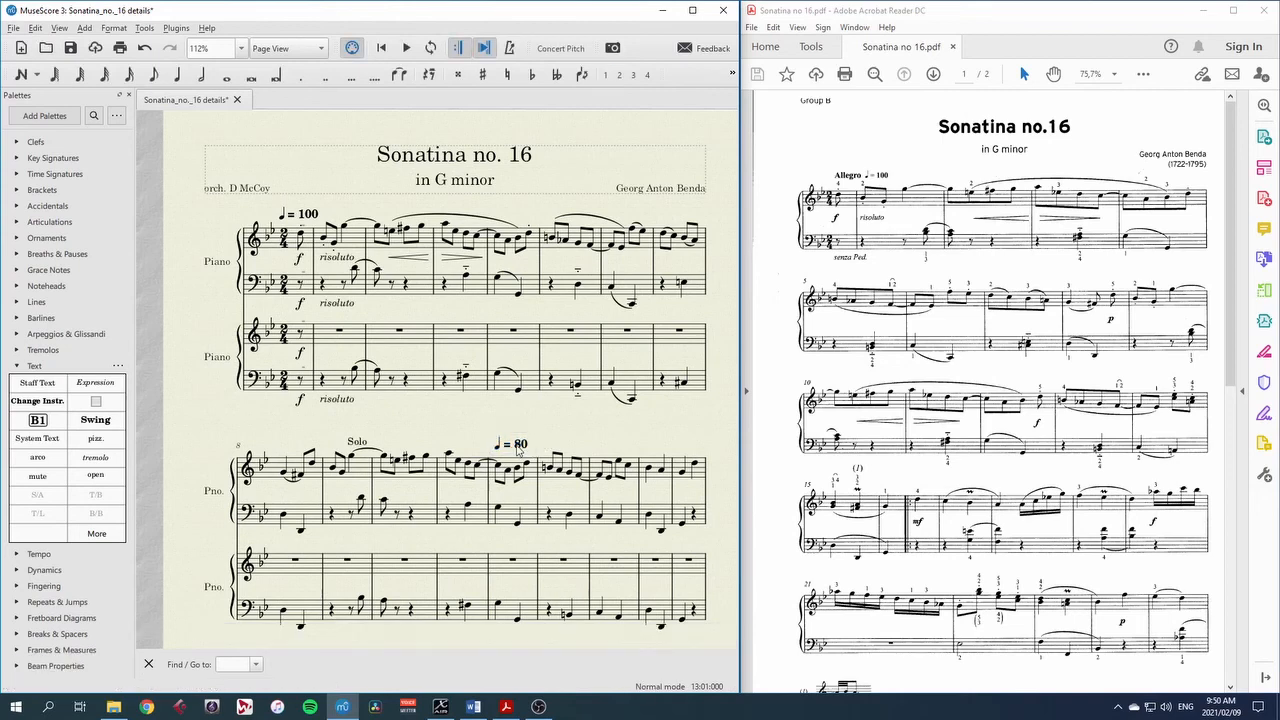
click(514, 445)
key(Delete)
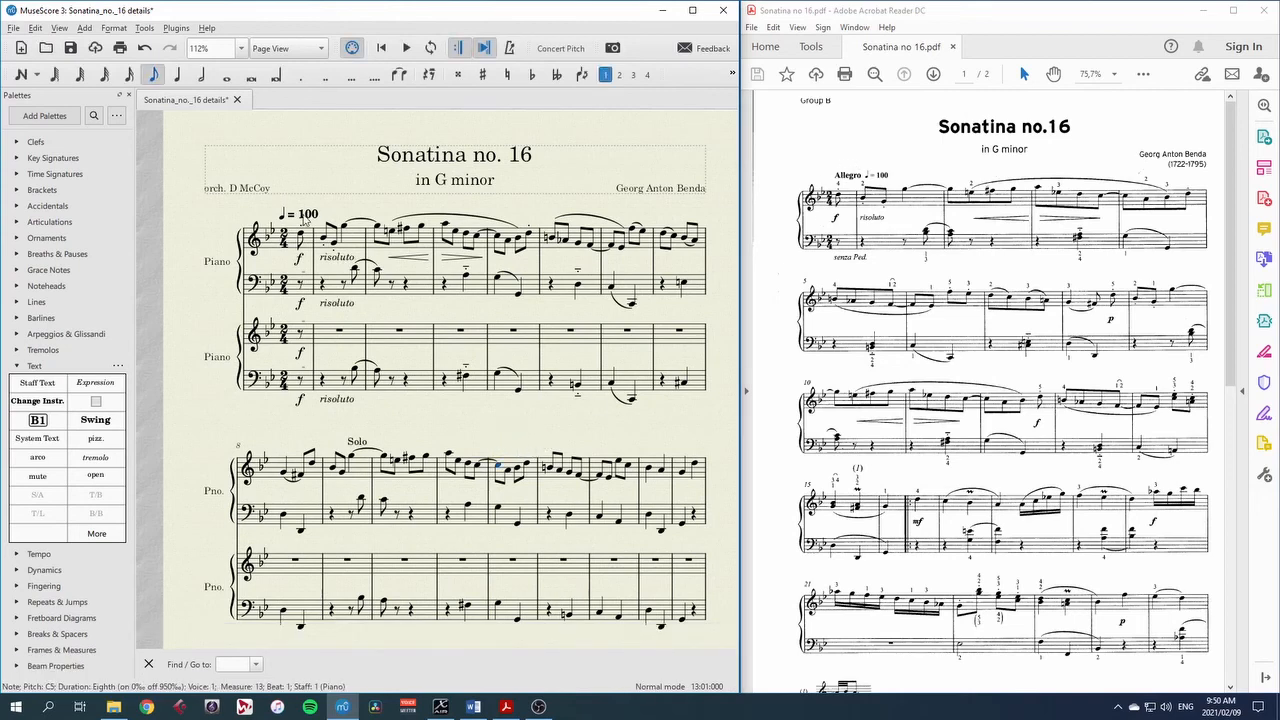
Step: Insert "Allegro" before the quarter note symbol in the tempo marking above measure 1
double_click(302, 215)
click(281, 216)
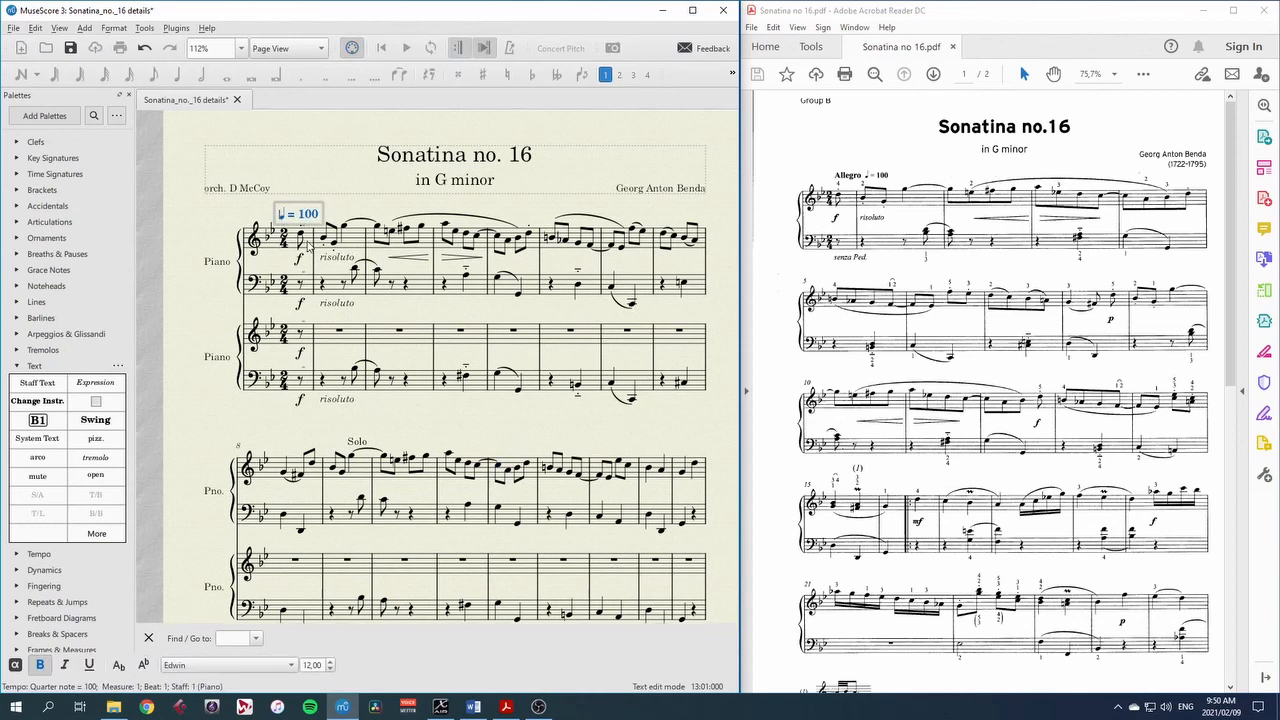
text(Allegro)
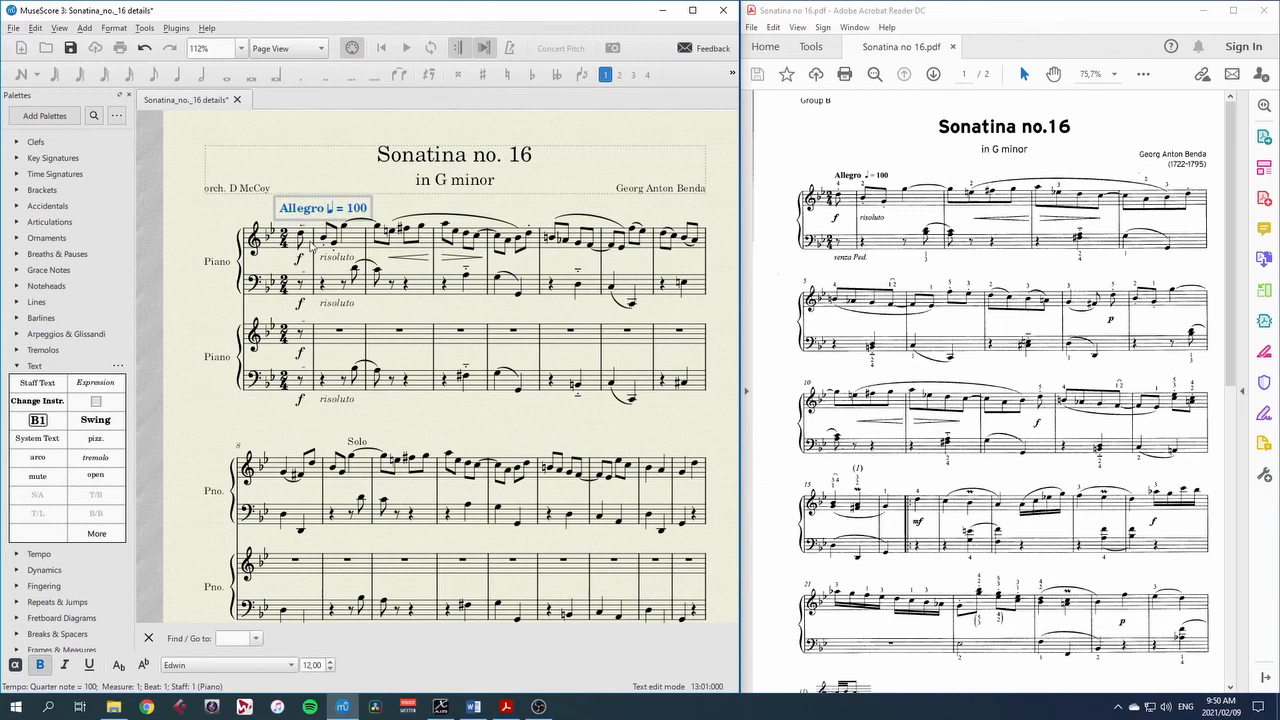
click(410, 209)
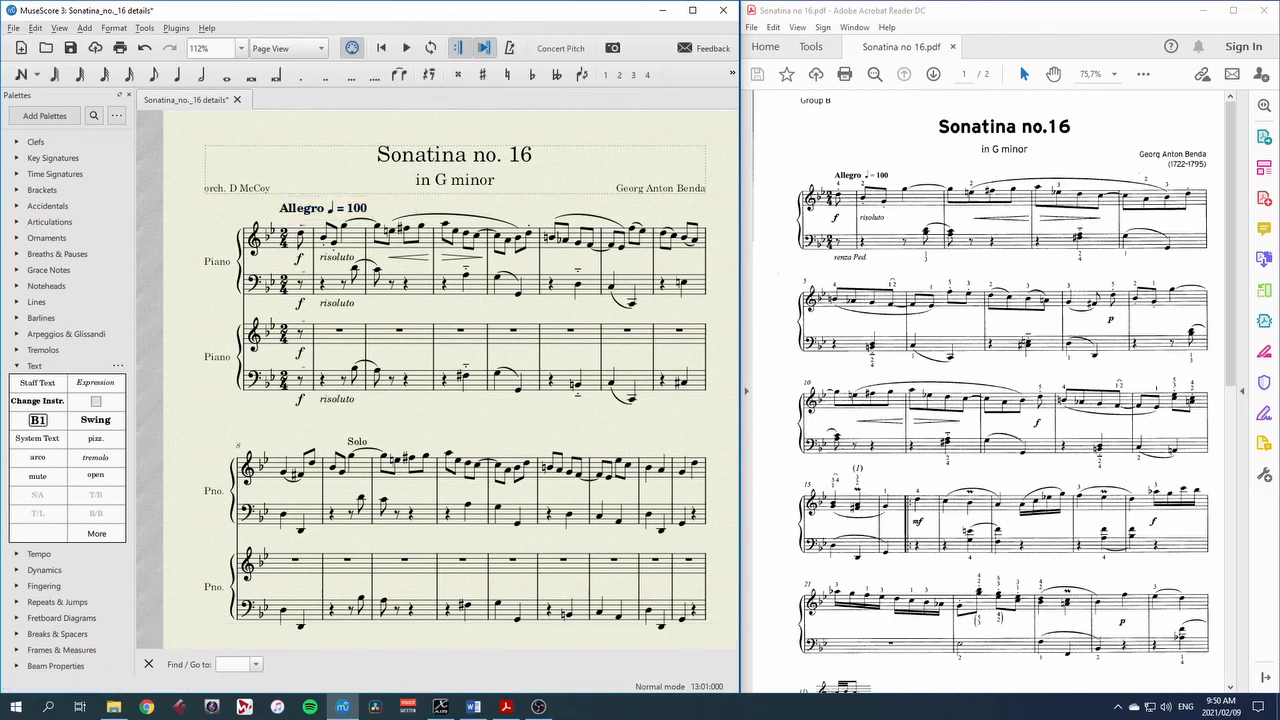